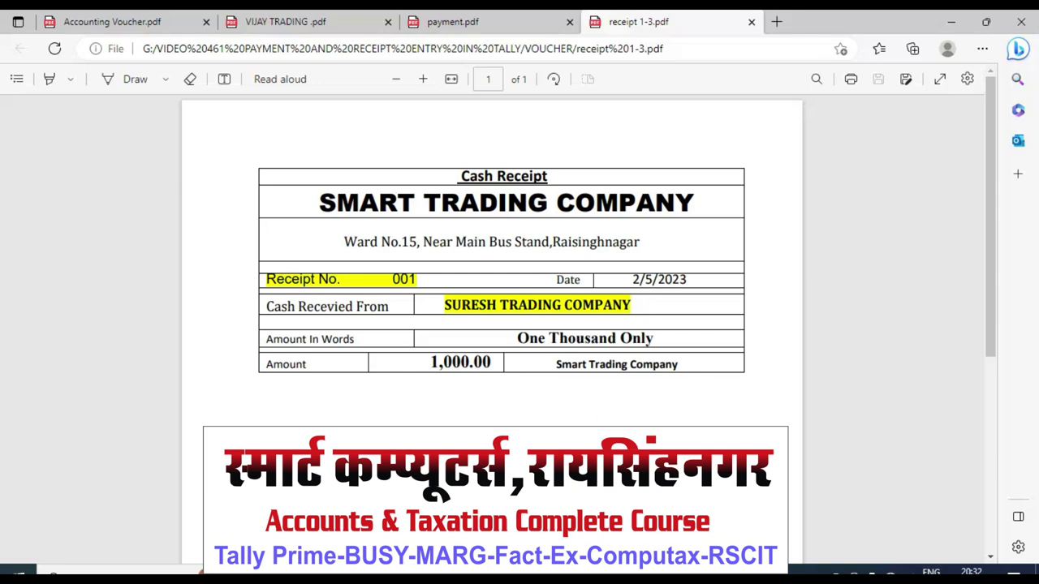
Step: Leave the cash receipt PDF and bring up the Word document of Tally Prime 3.0 3rd Class topics
key(alt+Tab)
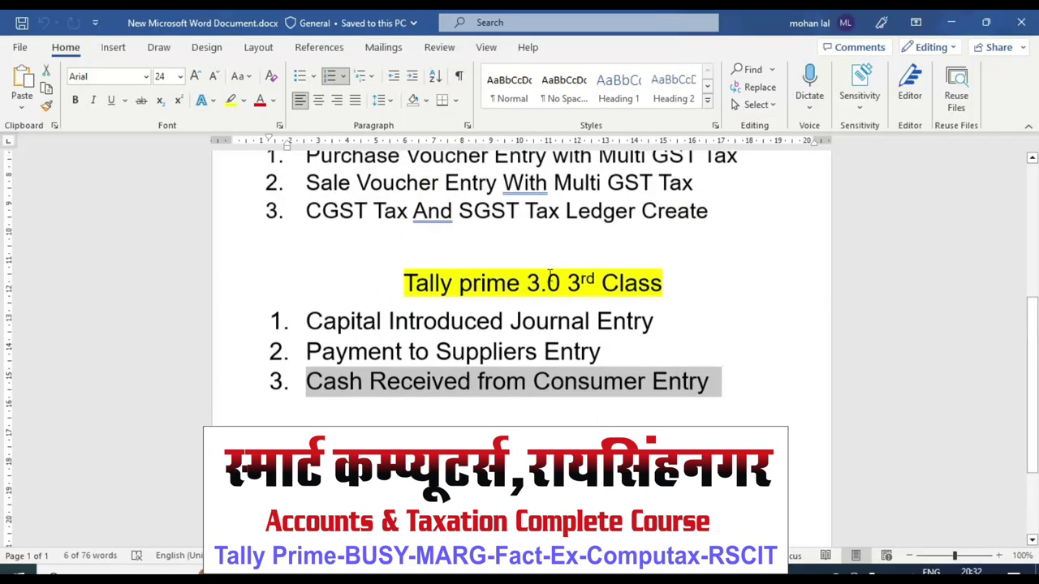
scroll(549, 276, up, 5)
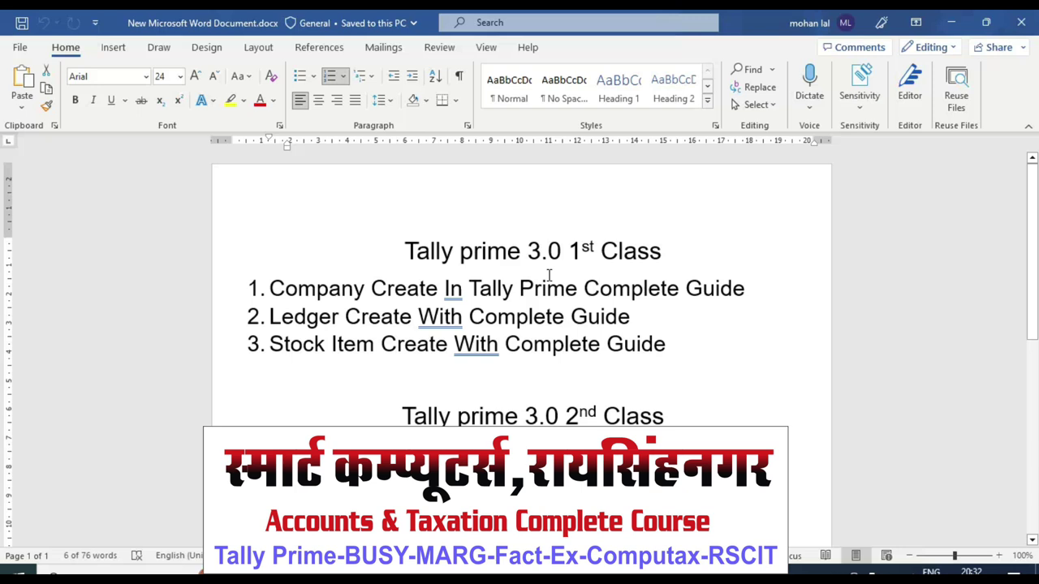
scroll(495, 273, down, 1)
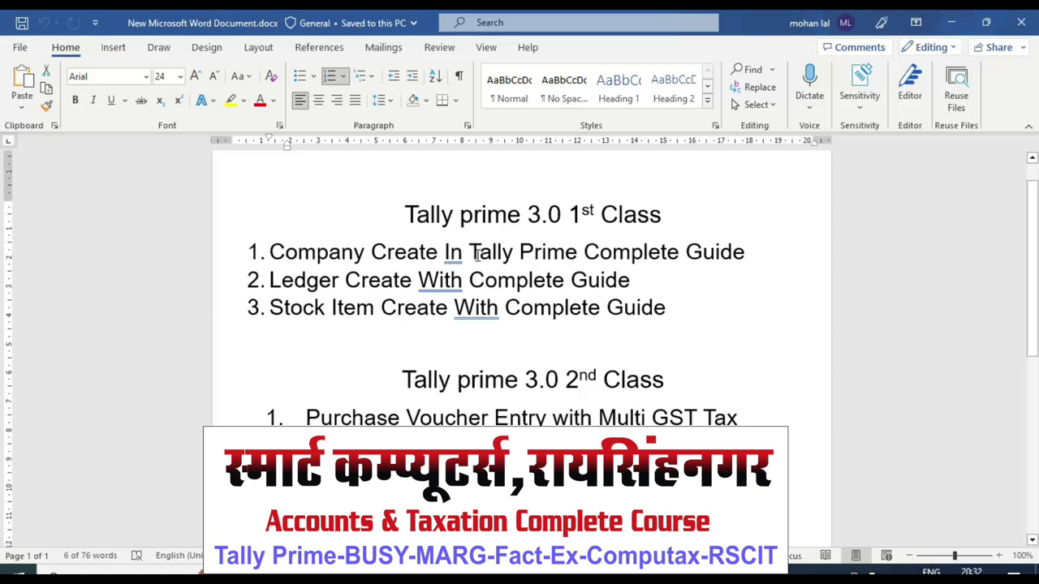
scroll(478, 254, down, 1)
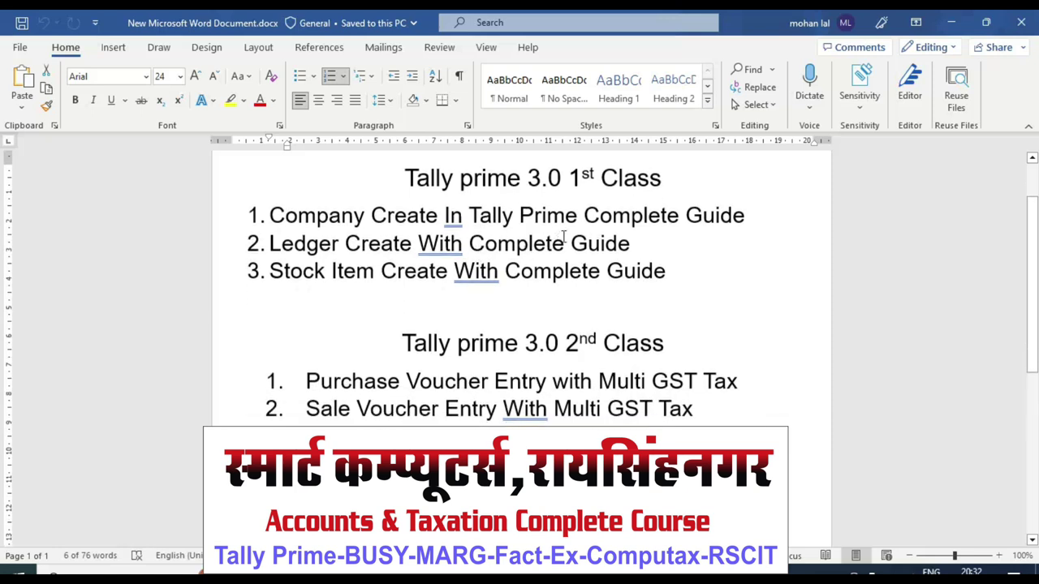
scroll(563, 238, down, 1)
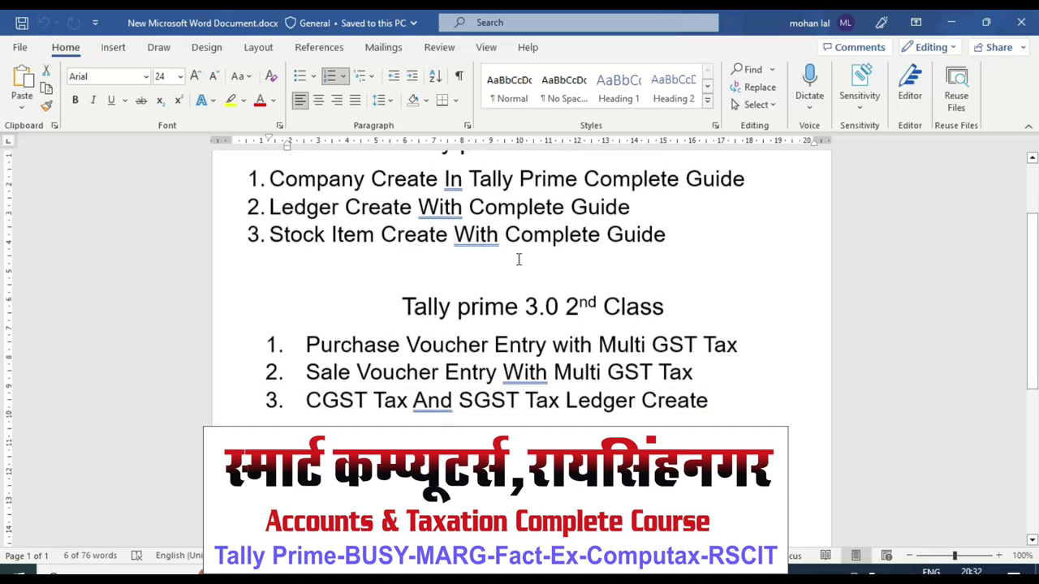
scroll(518, 258, down, 2)
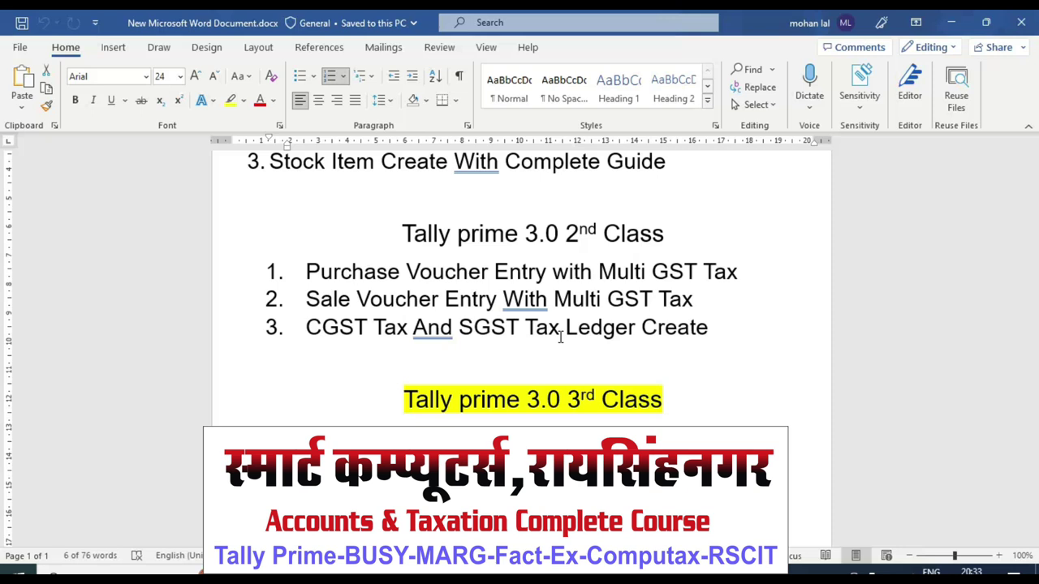
scroll(541, 339, down, 3)
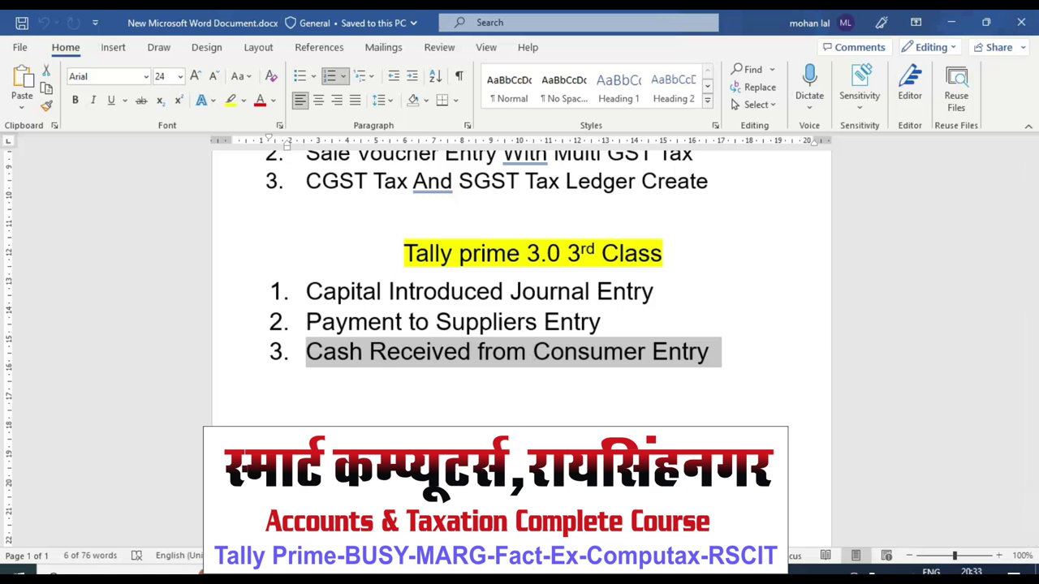
Step: Bring TallyPrime's Gateway of Tally for SMART TRADING COMPANY to the front
key(alt+Tab)
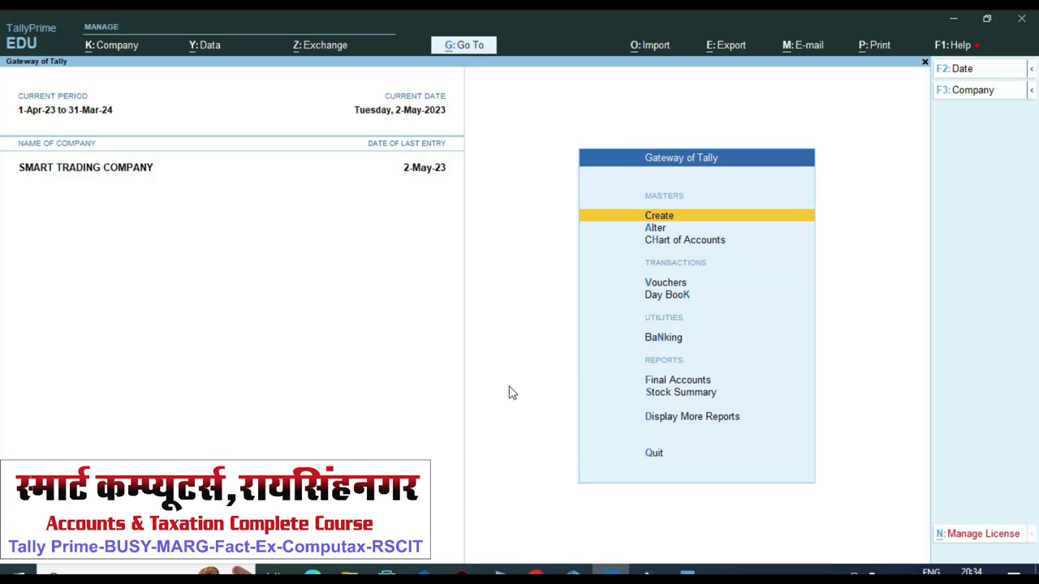
Step: Open a Receipt voucher and change its date to 1-May-23
key(Down)
key(Down)
key(Down)
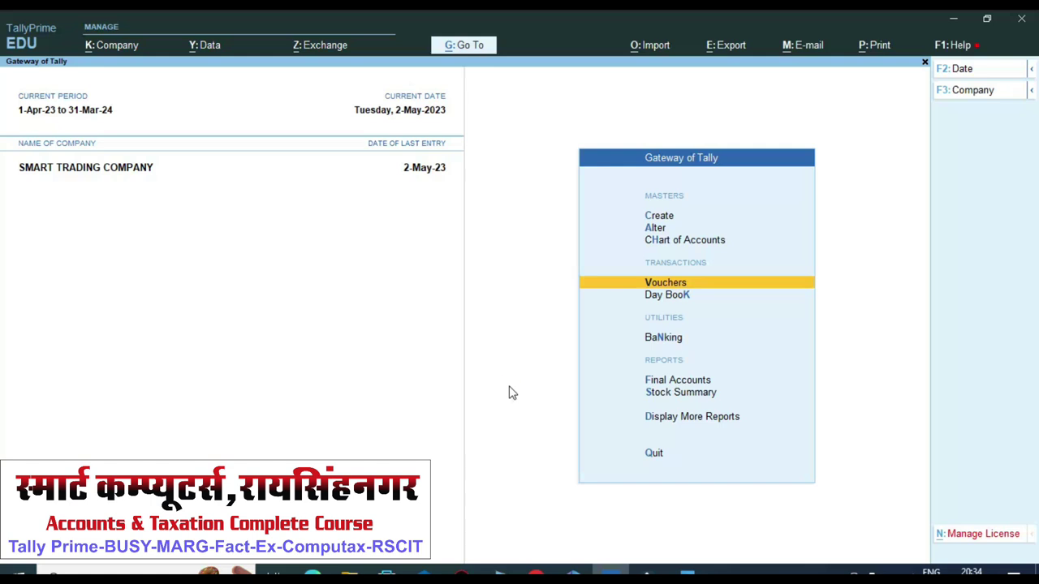
key(Return)
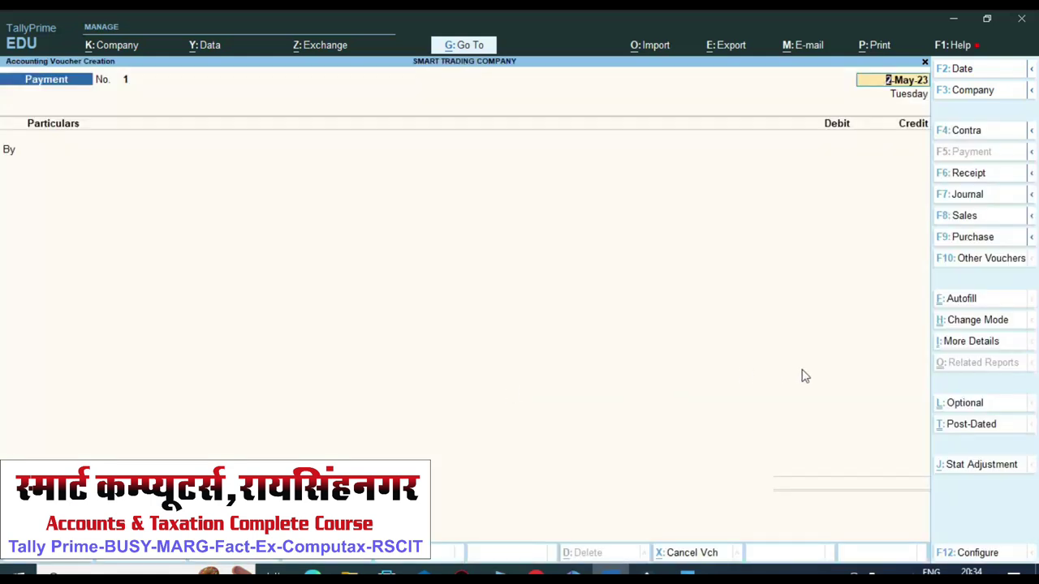
click(981, 174)
key(F2)
key(BackSpace)
text(1-5)
key(Return)
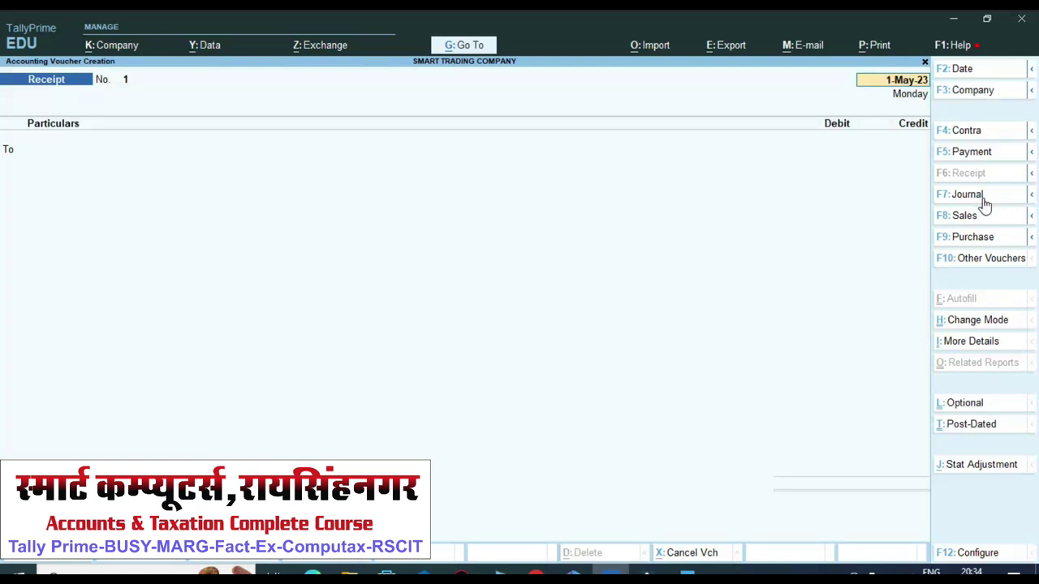
Step: Try the To-line ledger list and the Purchase voucher, then quit back to the Gateway
key(Return)
key(Escape)
key(F9)
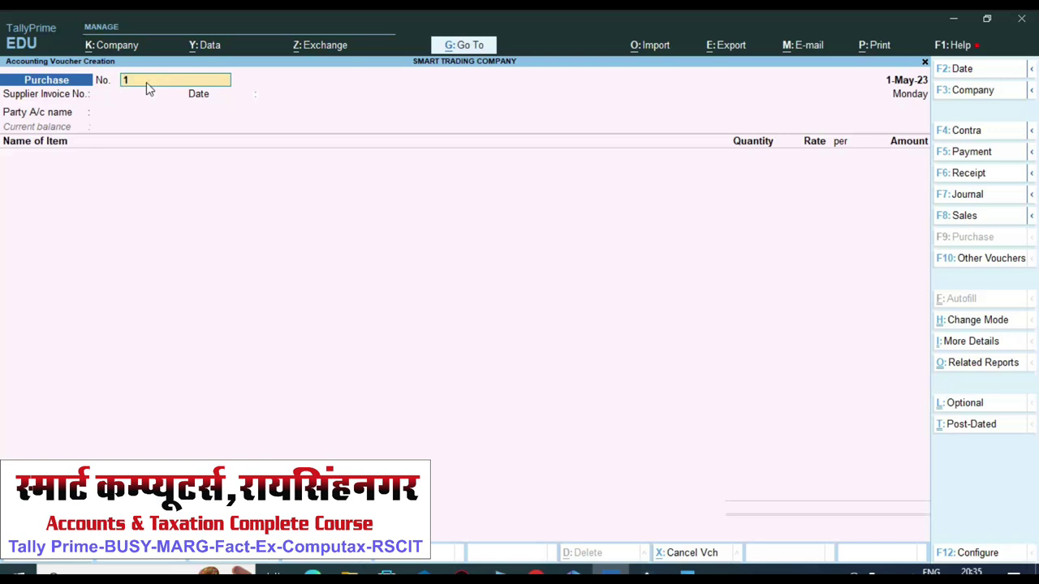
key(Escape)
key(y)
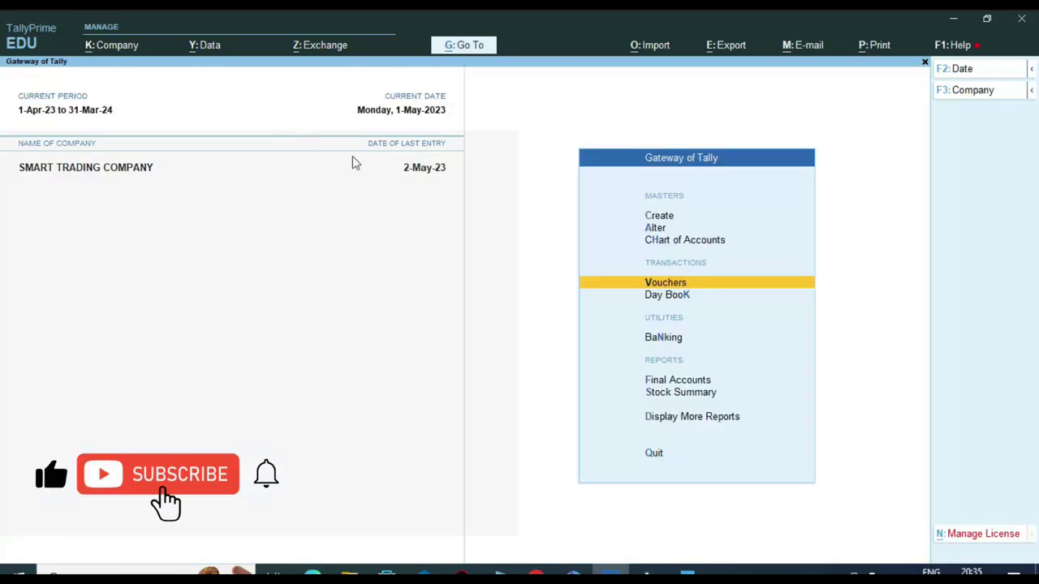
Step: Open the Payment voucher type for alteration
key(Up)
key(Up)
key(Return)
key(Down)
key(Down)
key(Down)
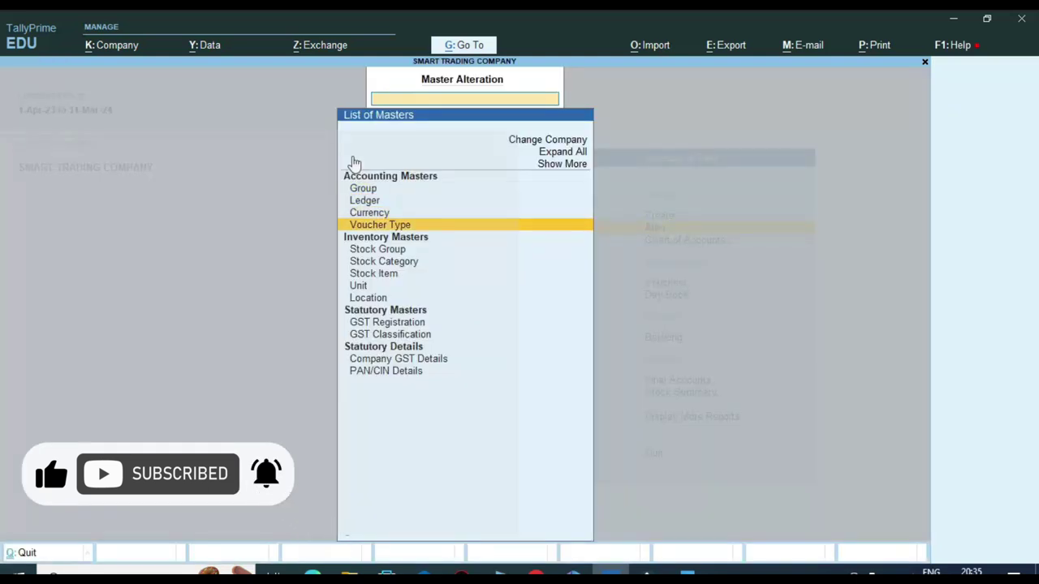
key(Return)
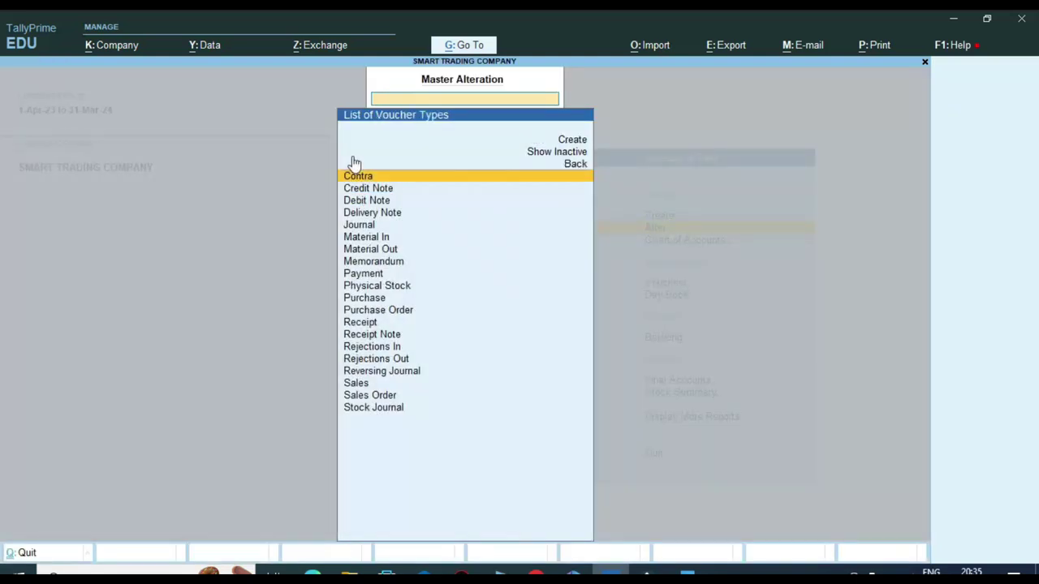
text(Pay)
key(Return)
key(Return)
key(Return)
key(Return)
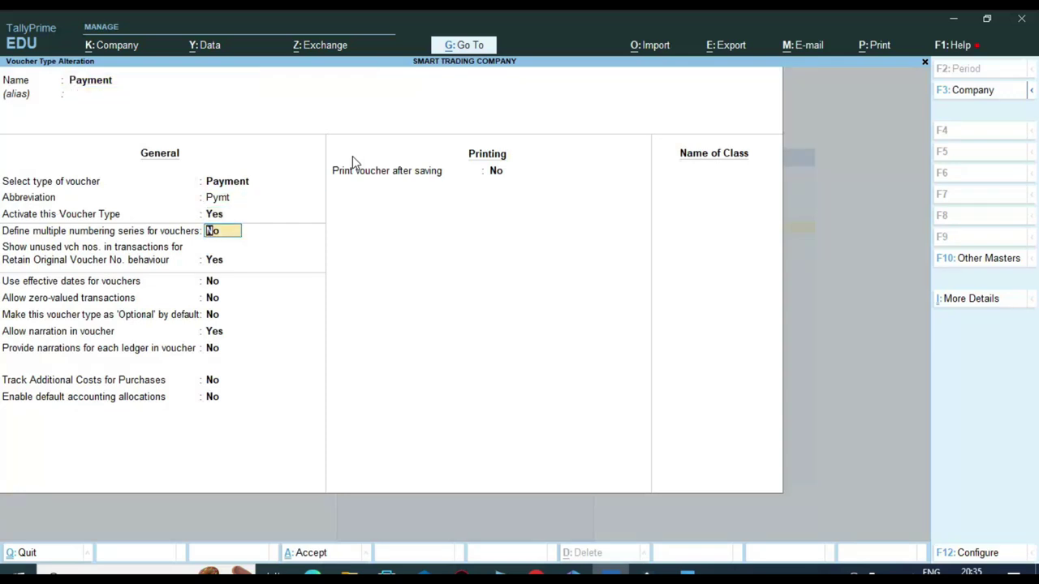
Step: Enable multiple numbering series, set Default to Manual with duplicates prevented, and save
text(y)
key(Return)
key(Return)
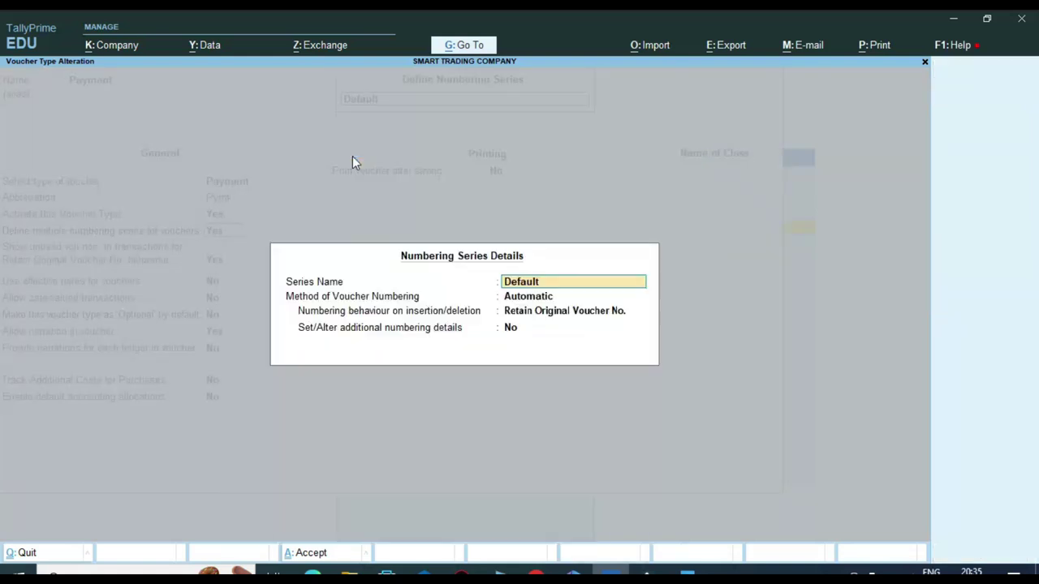
key(Return)
key(Down)
key(Down)
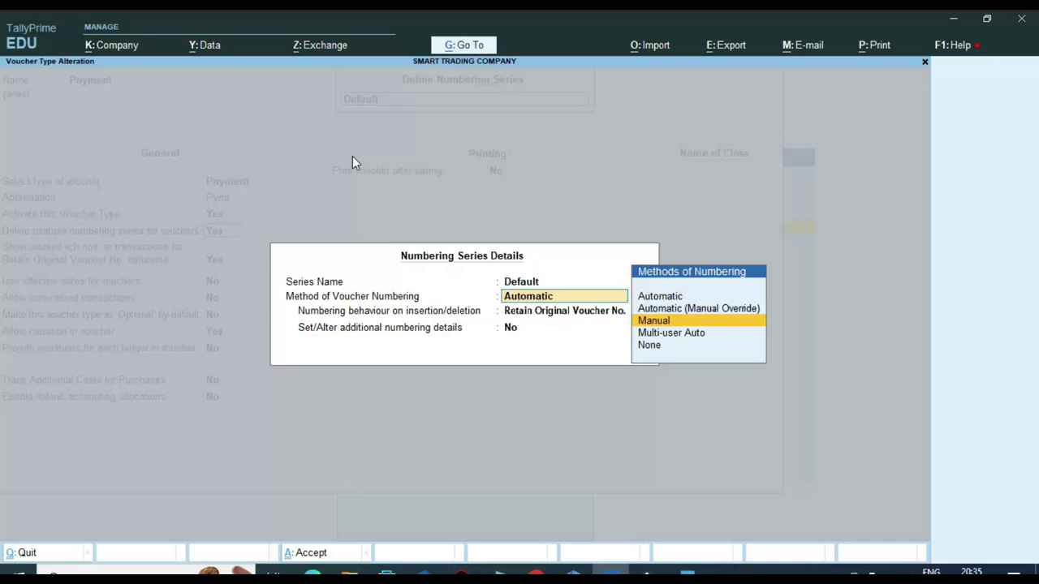
key(Return)
text(y)
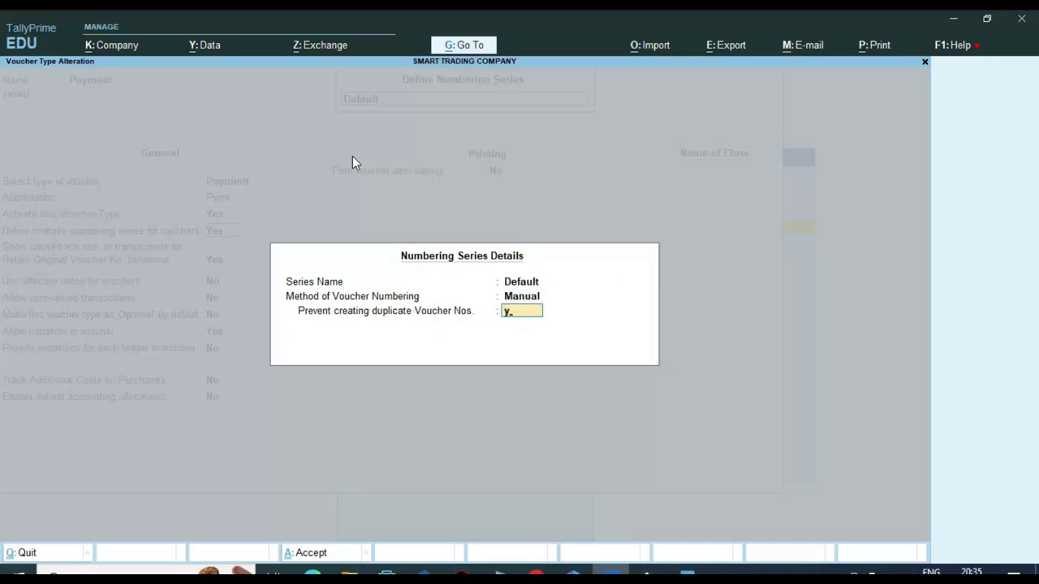
key(Return)
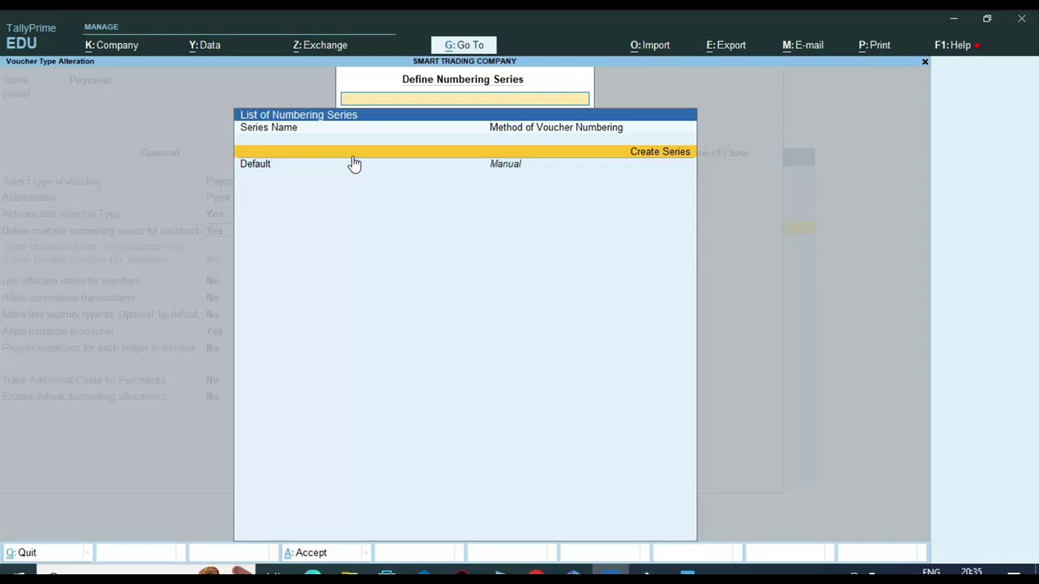
key(Escape)
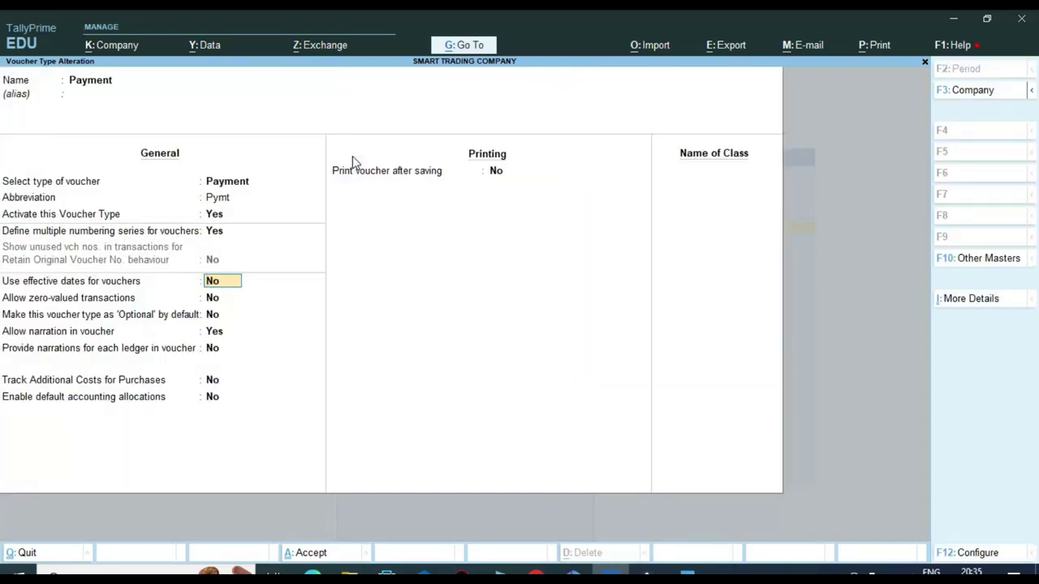
key(ctrl+a)
Step: Give the Receipt voucher type a Manual Default series preventing duplicates, save, and exit to the Gateway
text(Rec)
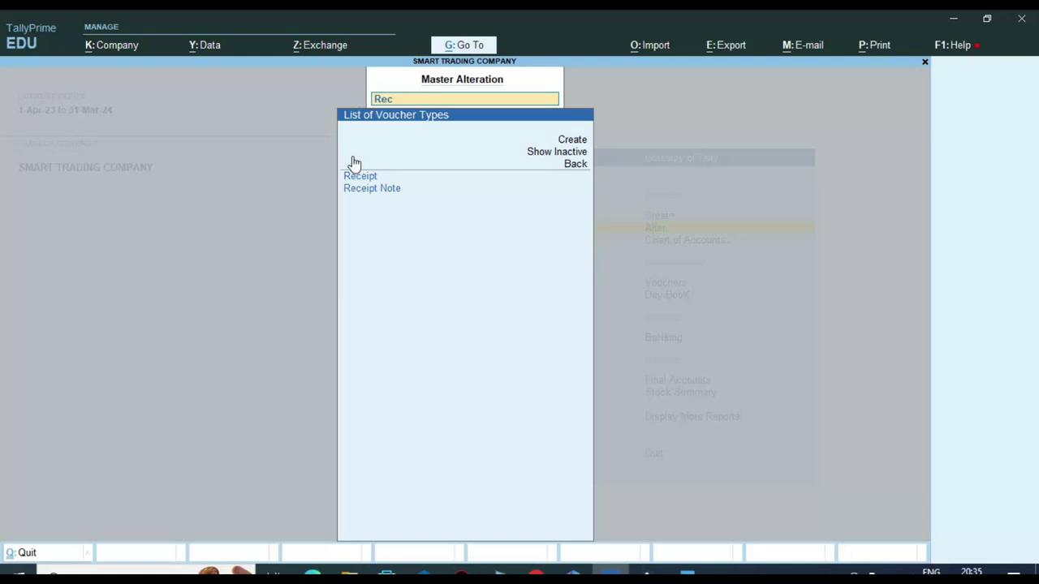
key(Return)
key(Return)
key(Return)
key(Return)
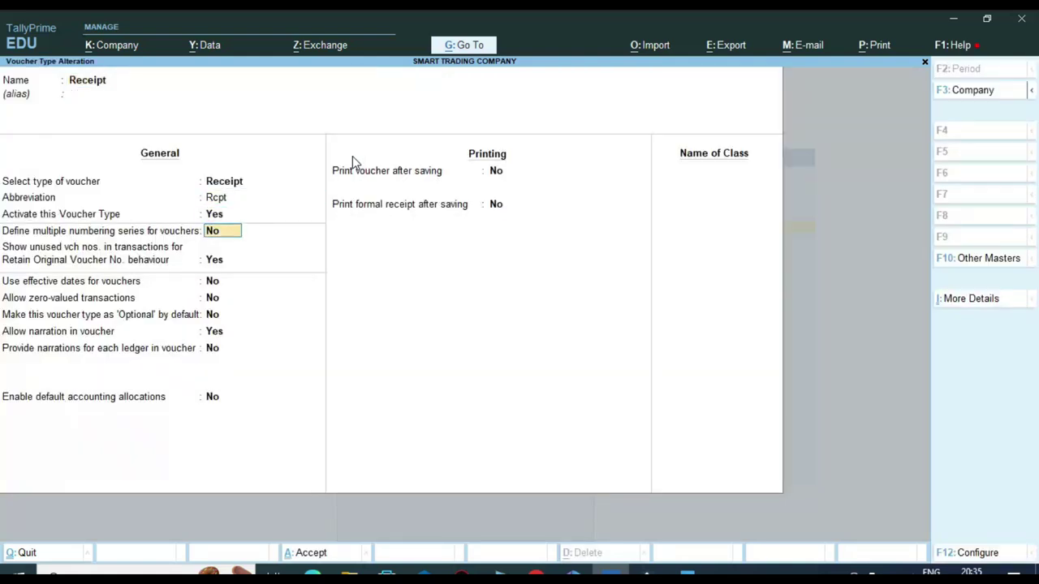
text(y)
key(Return)
key(Return)
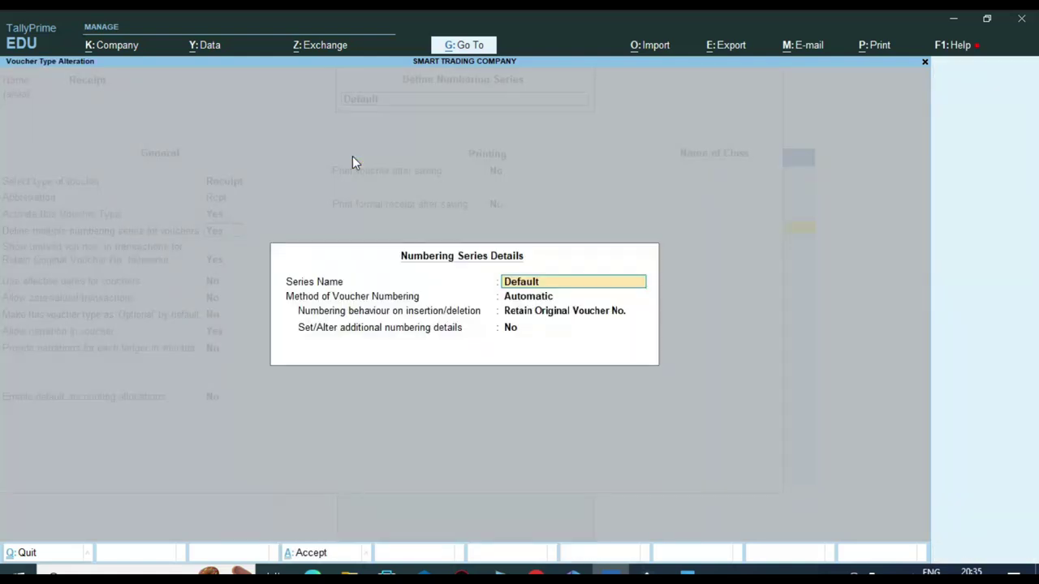
key(Return)
key(Down)
key(Down)
key(Return)
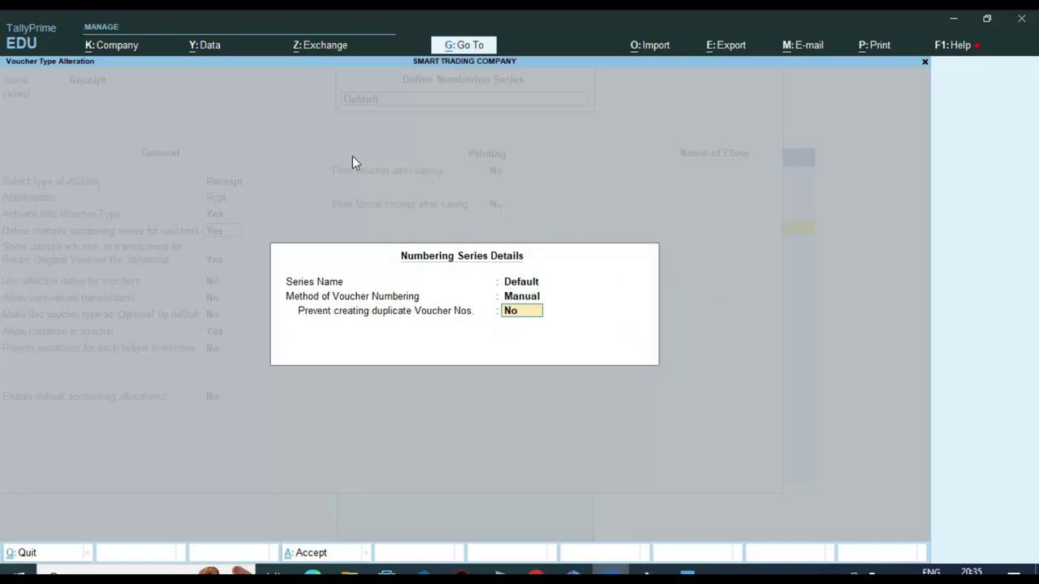
text(y)
key(Return)
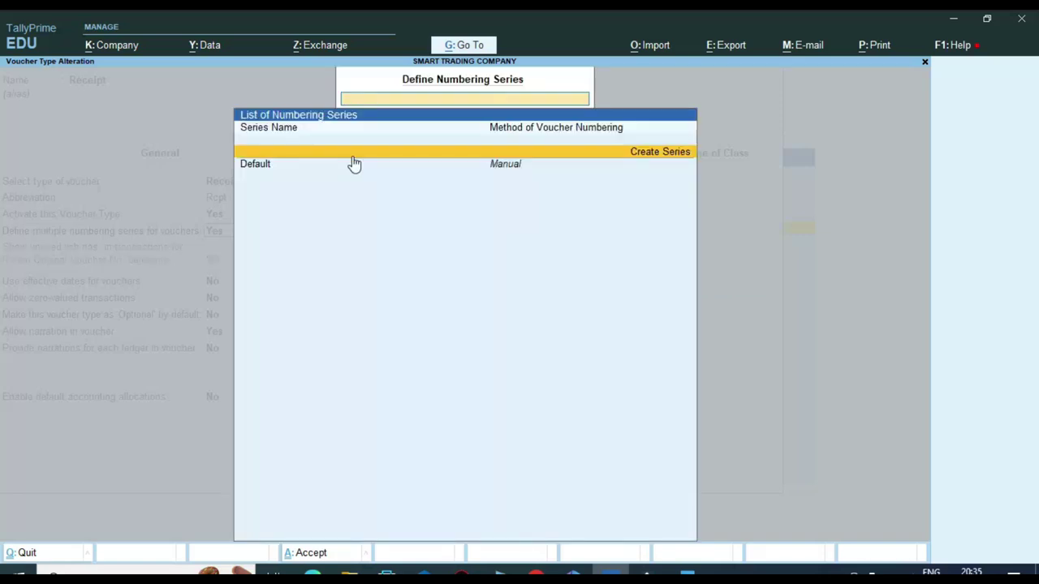
key(Escape)
key(ctrl+a)
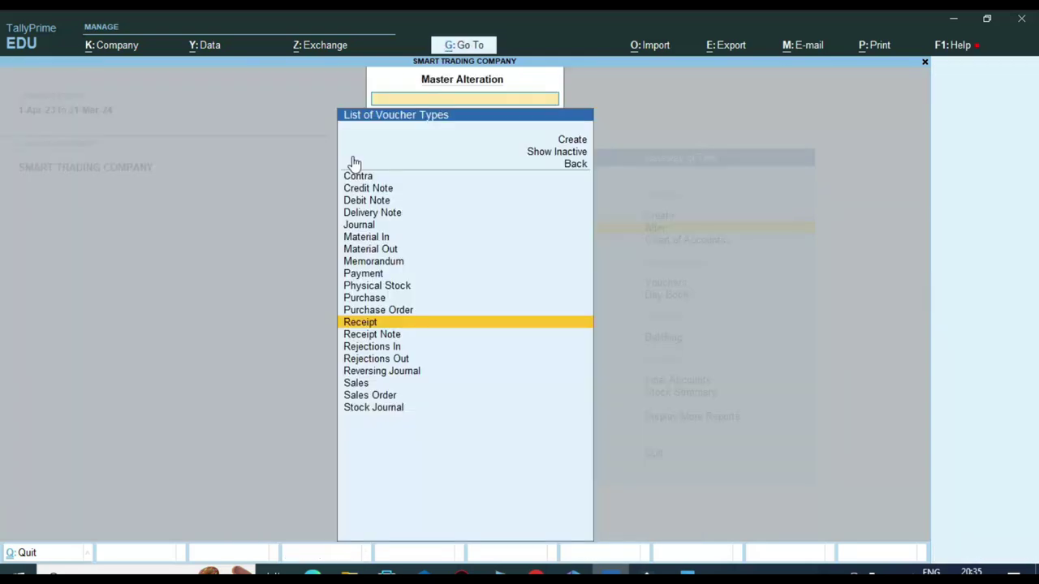
key(Escape)
key(Escape)
key(Escape)
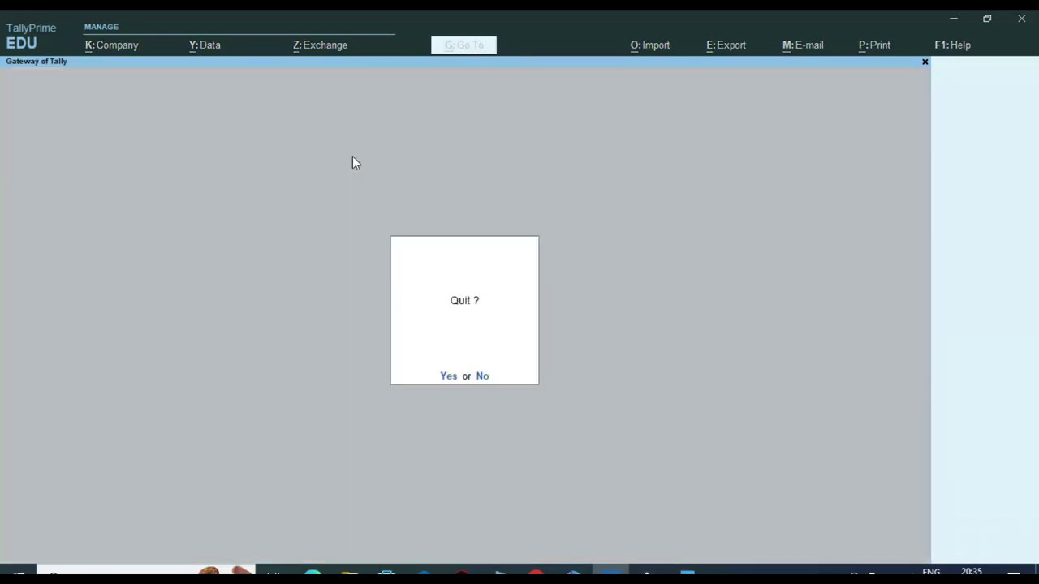
key(Escape)
Step: Start a Receipt voucher numbered 'capital', dated 1-May-23, and reach the To ledger line
key(Down)
key(Down)
key(Return)
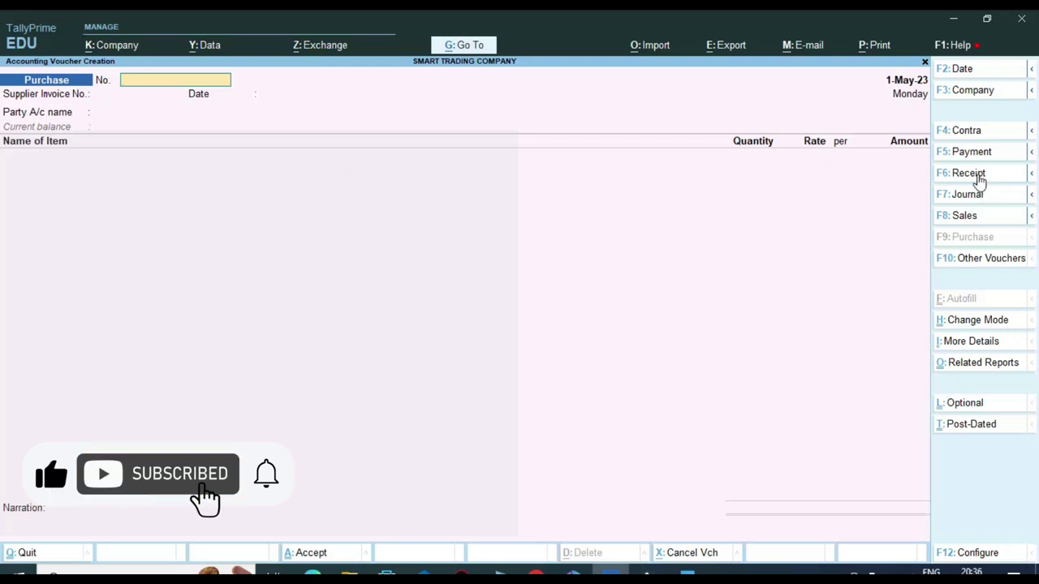
click(971, 173)
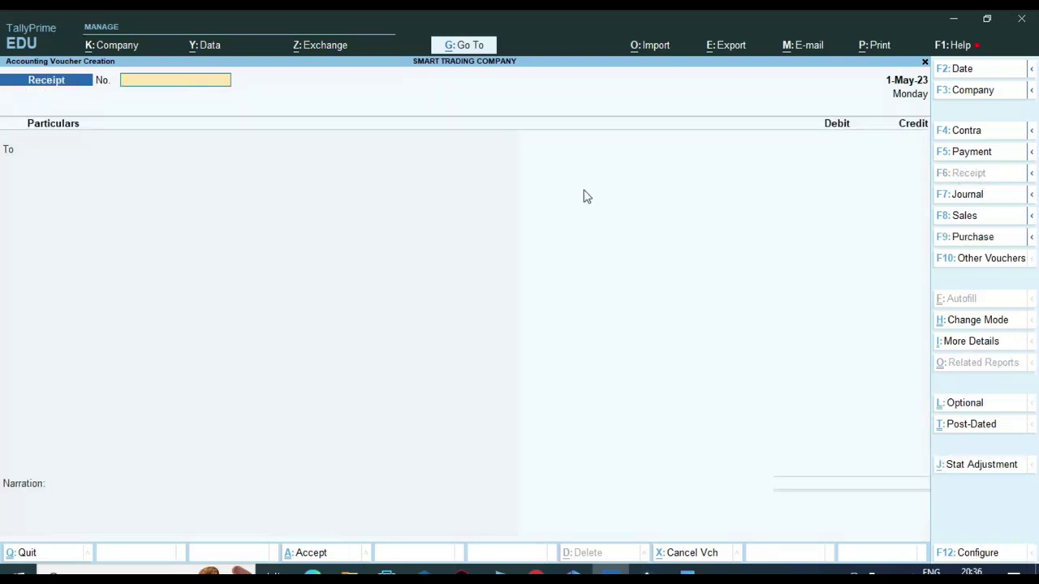
text(capital)
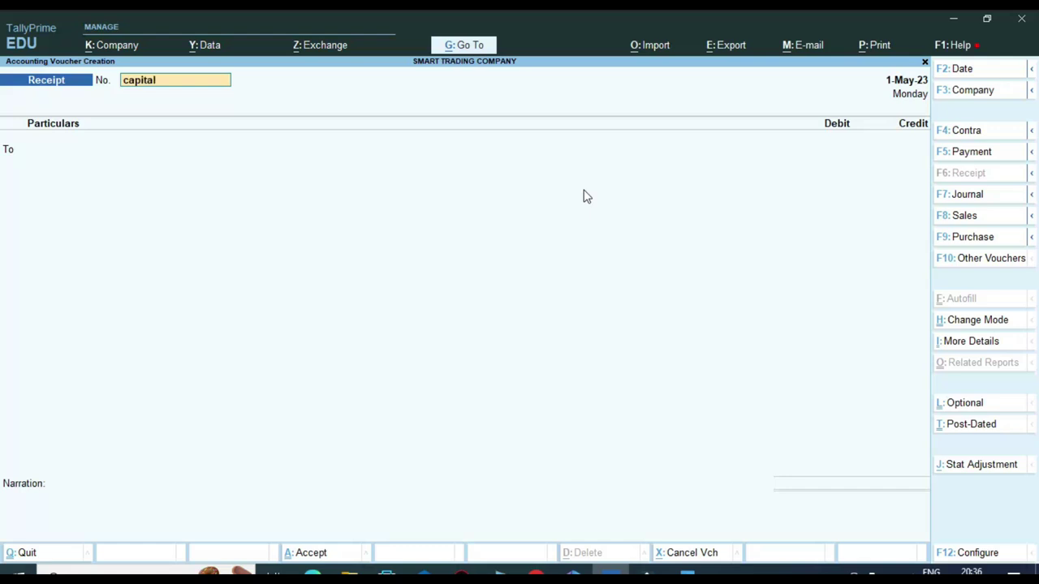
key(Return)
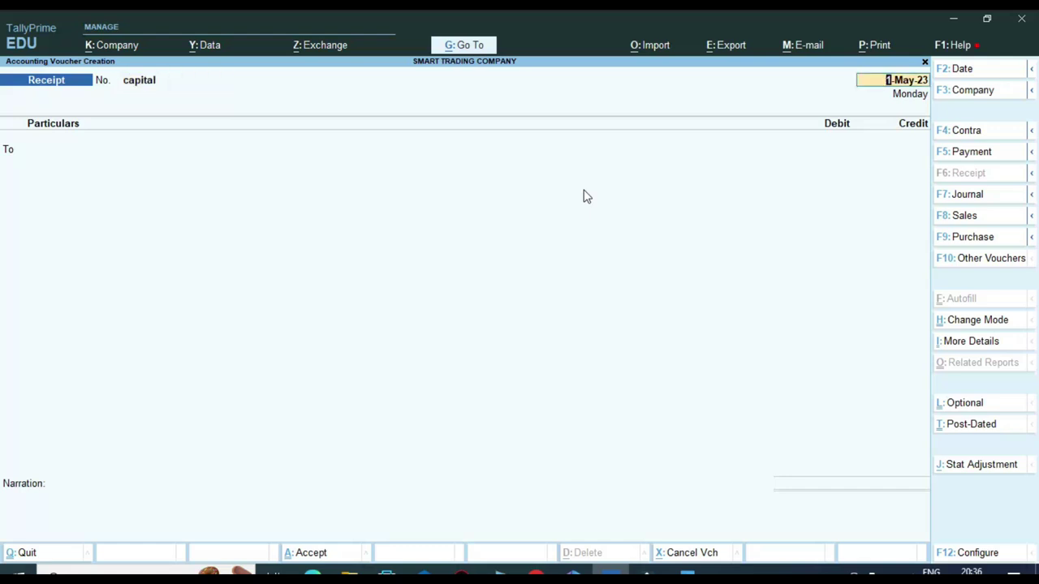
key(Return)
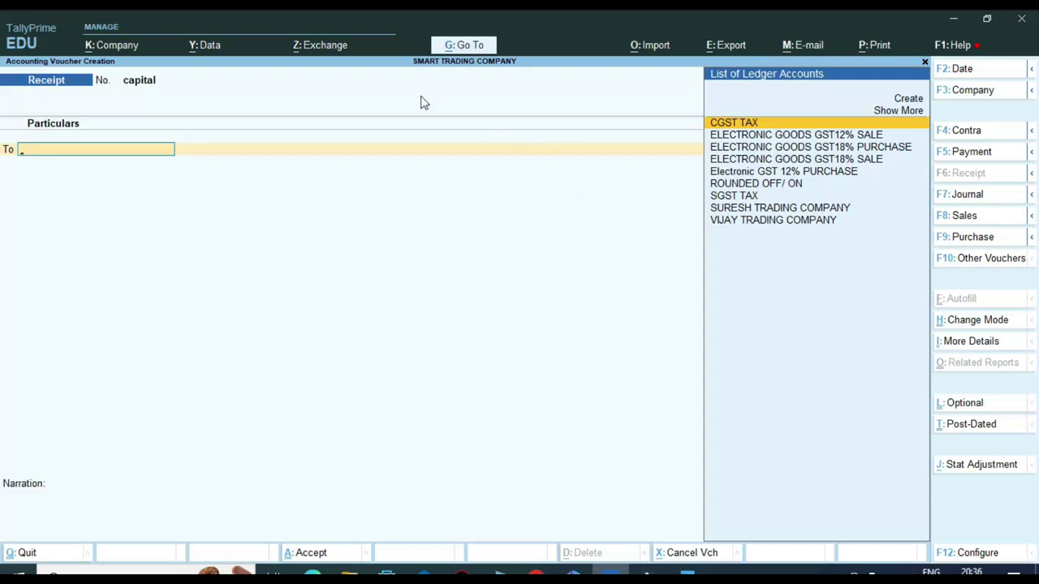
key(ctrl)
Step: Leave the receipt voucher and open the Create Ledger form
key(Escape)
key(Up)
key(Up)
key(Up)
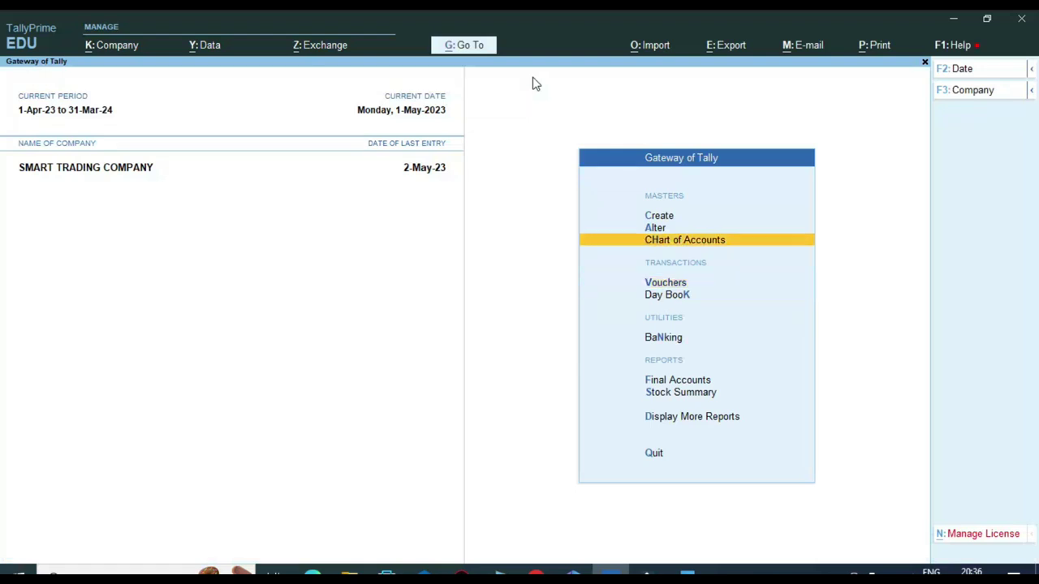
key(Return)
key(Down)
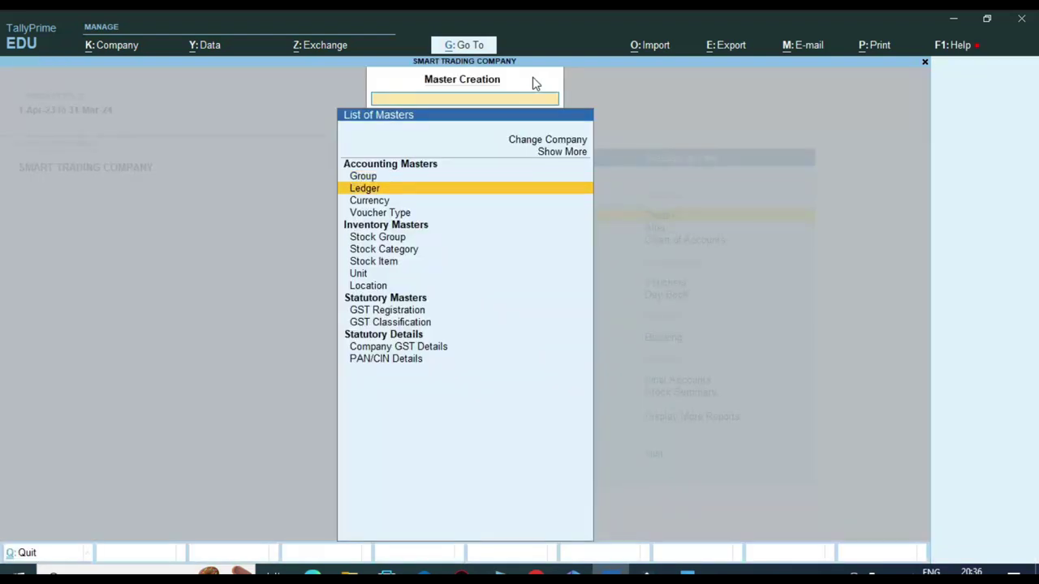
key(Return)
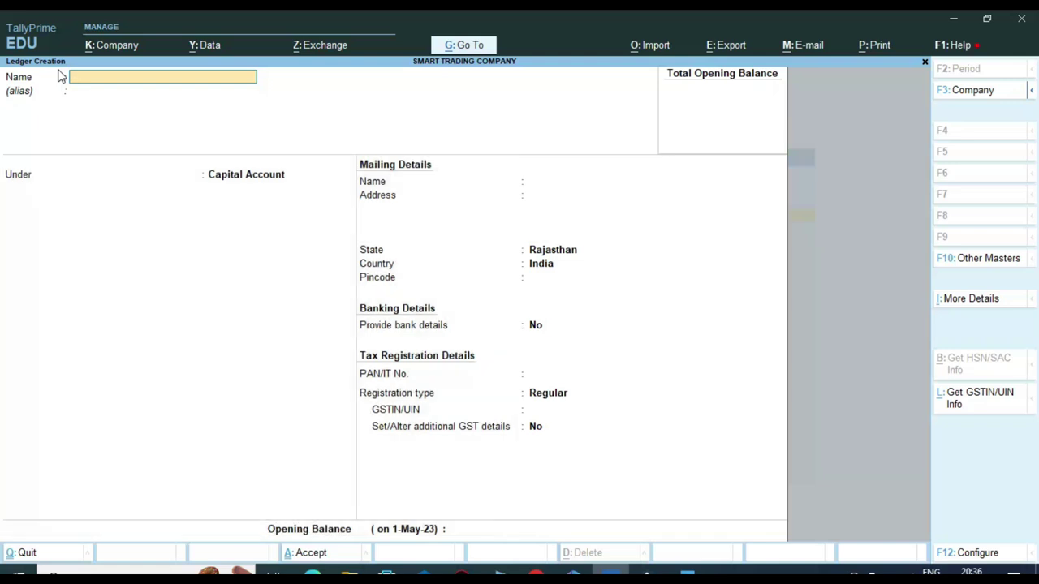
Step: Create the proprietor's ledger under Capital Account with Unregistered/Consumer registration and save it
key(Return)
key(Return)
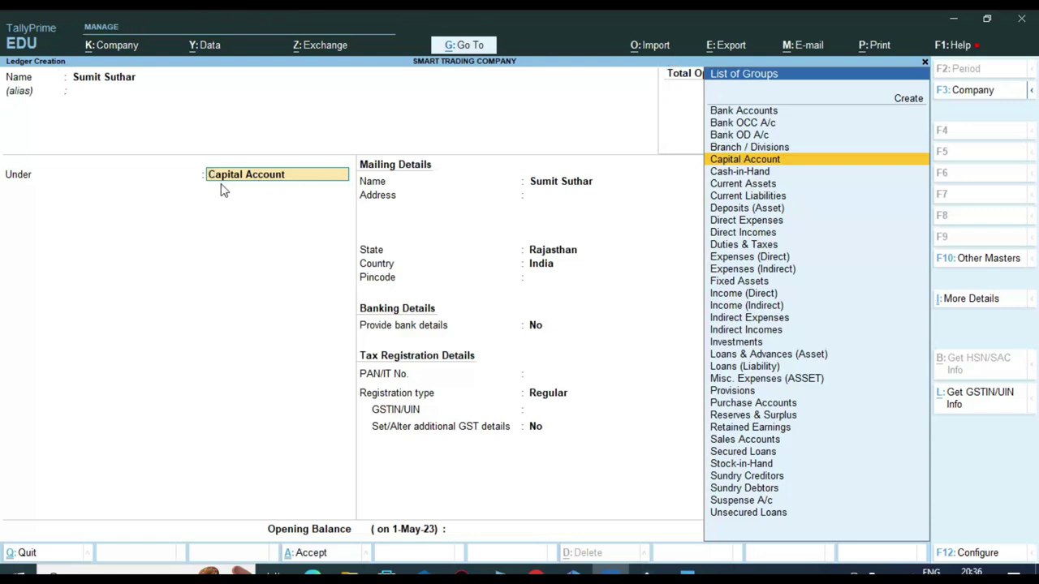
key(Return)
key(Return)
key(Return)
key(Return)
key(Return)
key(Return)
key(Return)
key(Return)
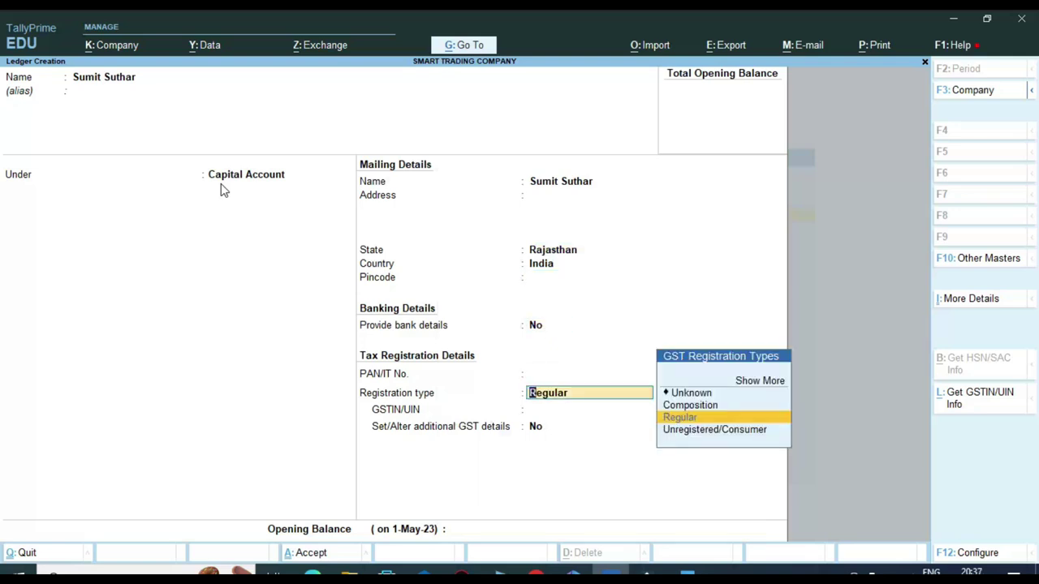
key(Down)
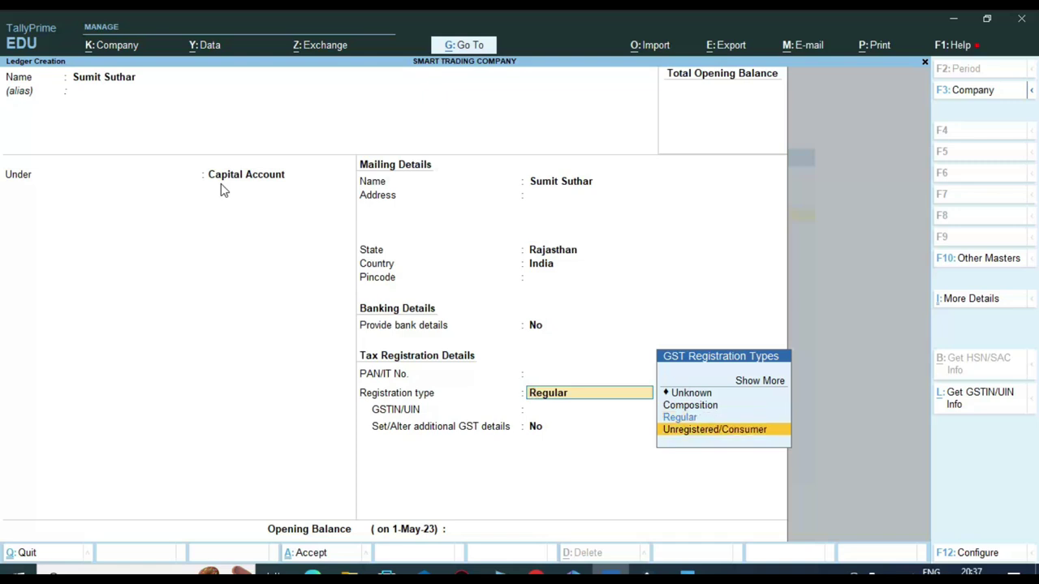
key(Return)
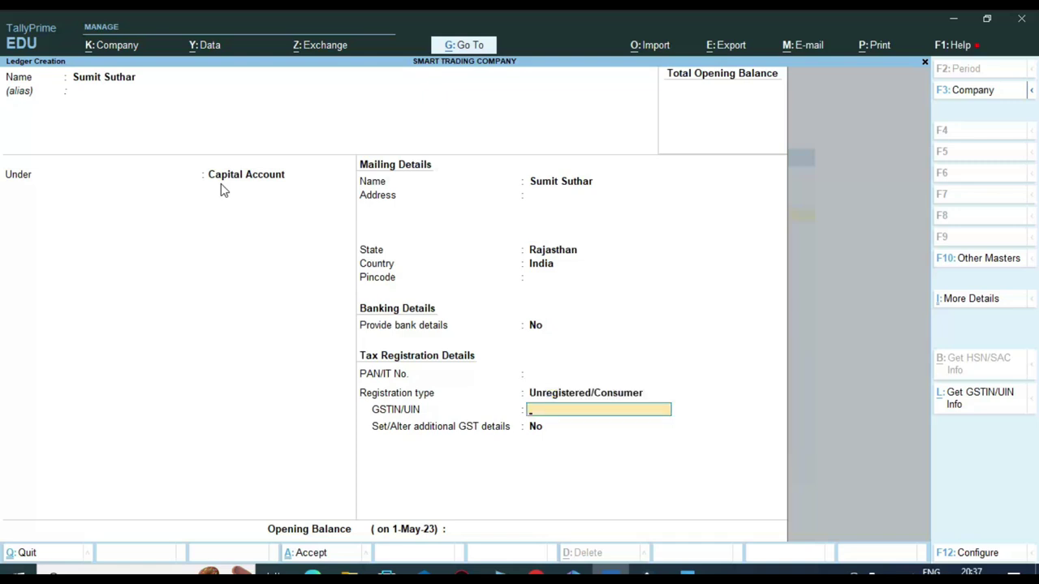
key(Return)
key(Return)
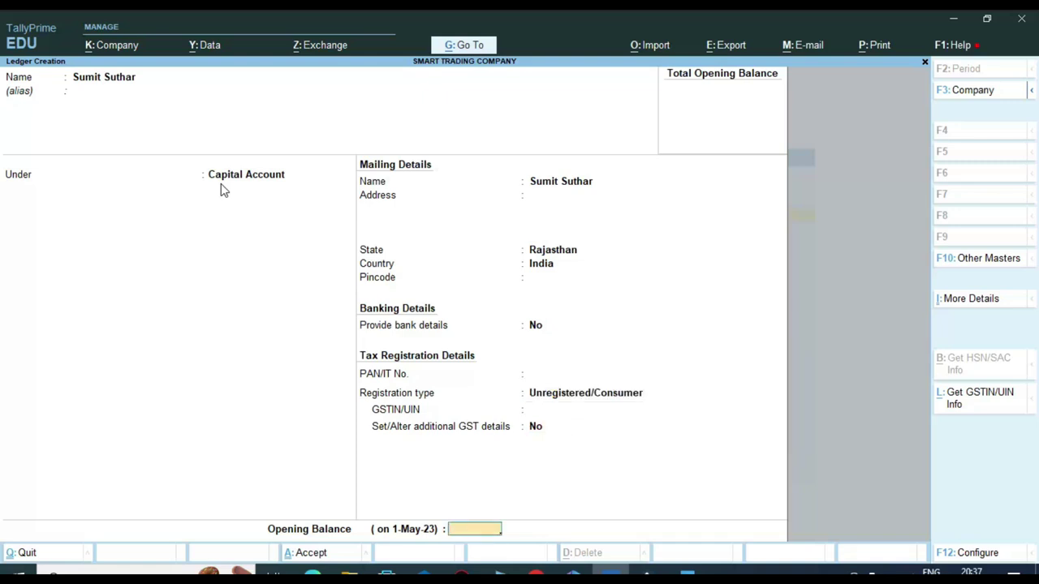
key(Return)
key(Return)
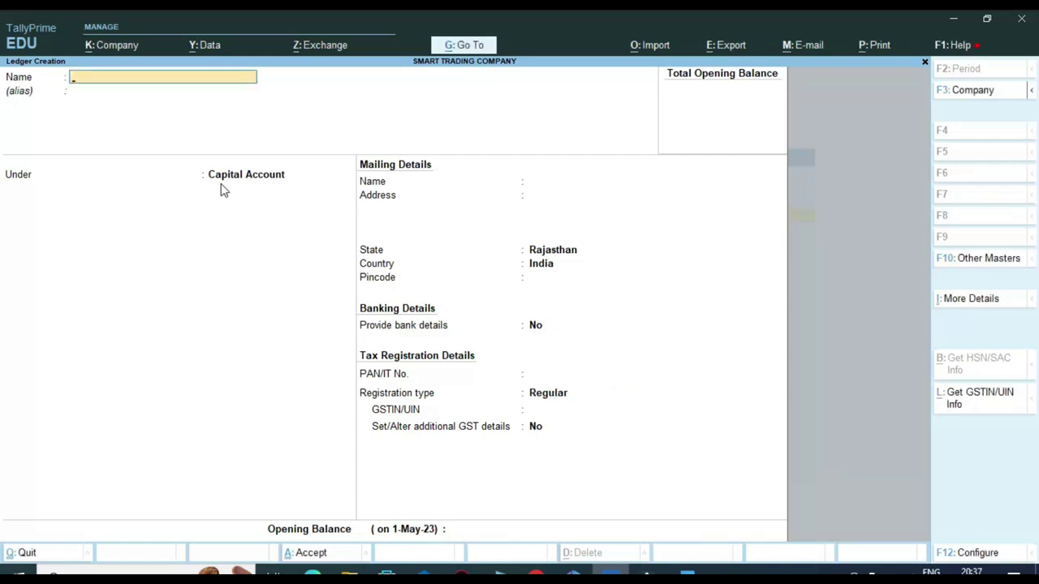
key(Escape)
key(Escape)
key(Escape)
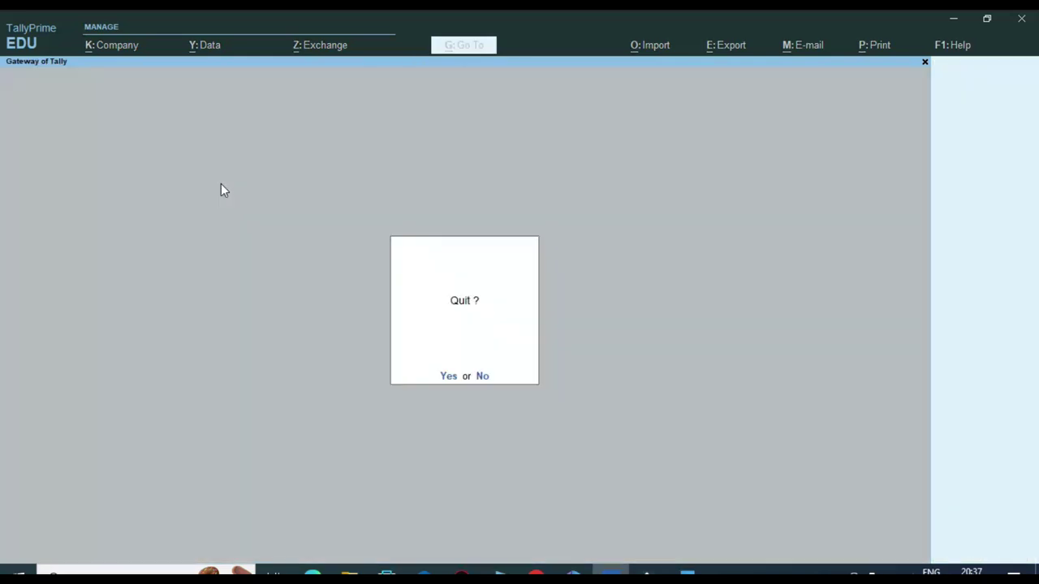
Step: Start Receipt voucher 'capital' crediting the proprietor's capital ledger 1,50,000
key(n)
key(Down)
key(Down)
key(Down)
key(Return)
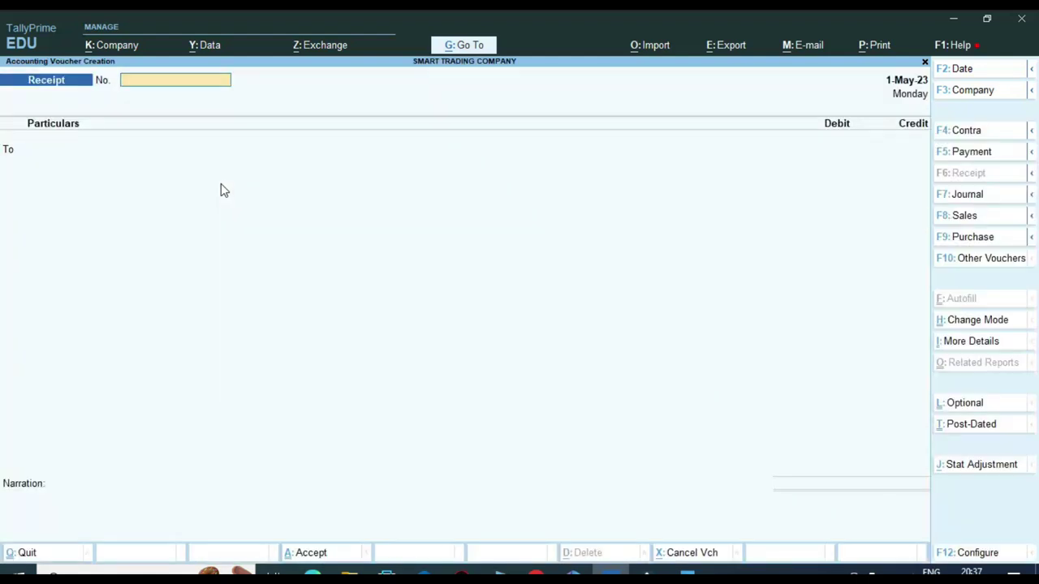
text(capital)
key(Return)
key(Return)
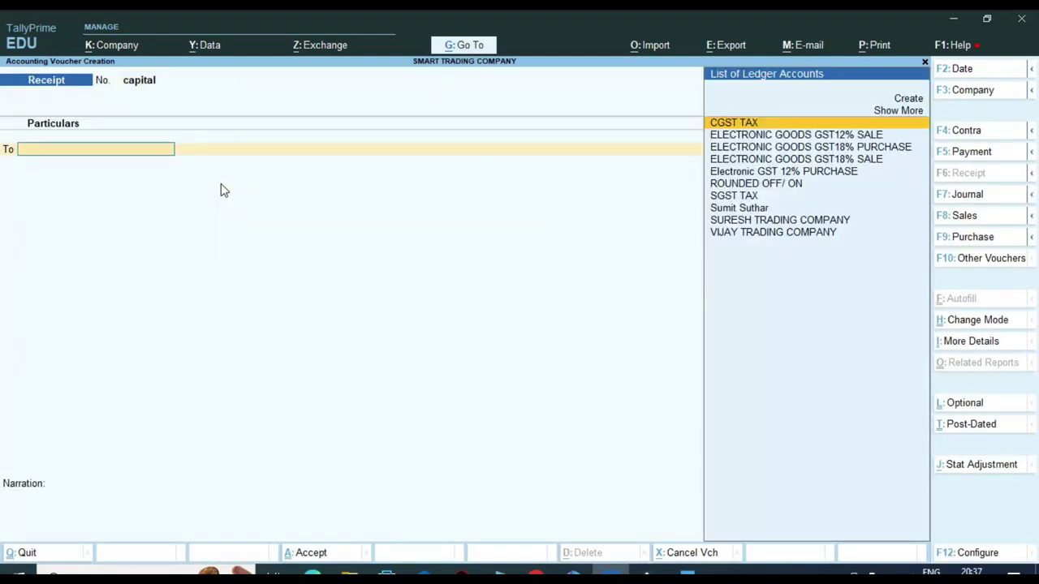
text(Su)
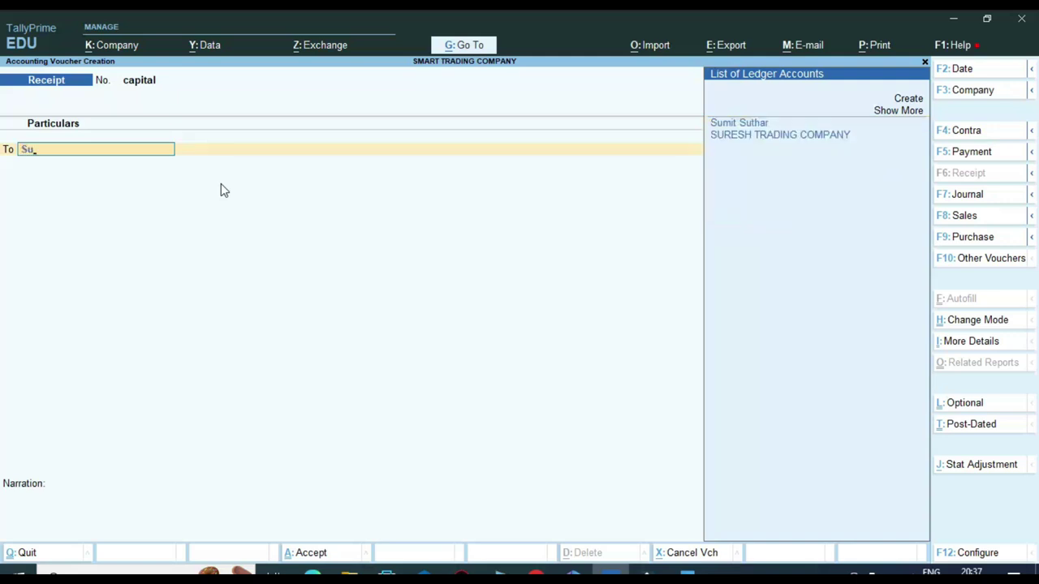
key(Return)
text(150000)
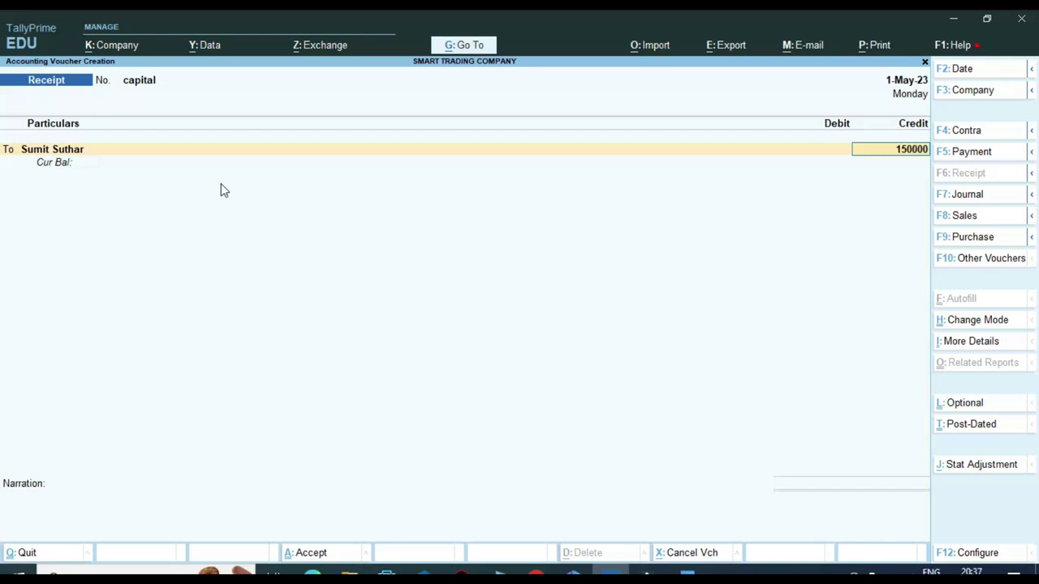
key(Return)
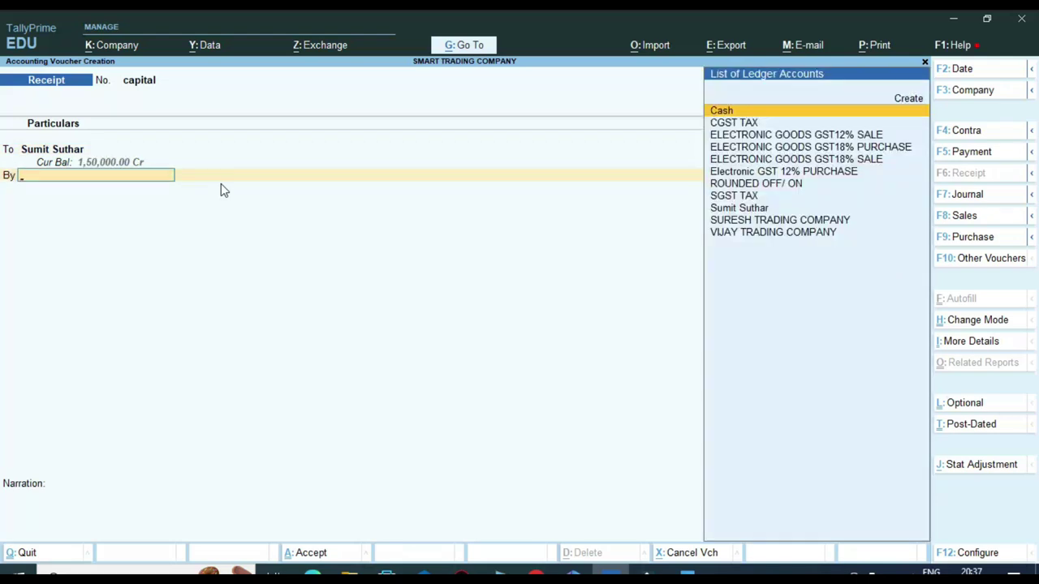
Step: Debit Cash, add the narration 'CAPITAL INT', and save the voucher
text(cash)
key(Return)
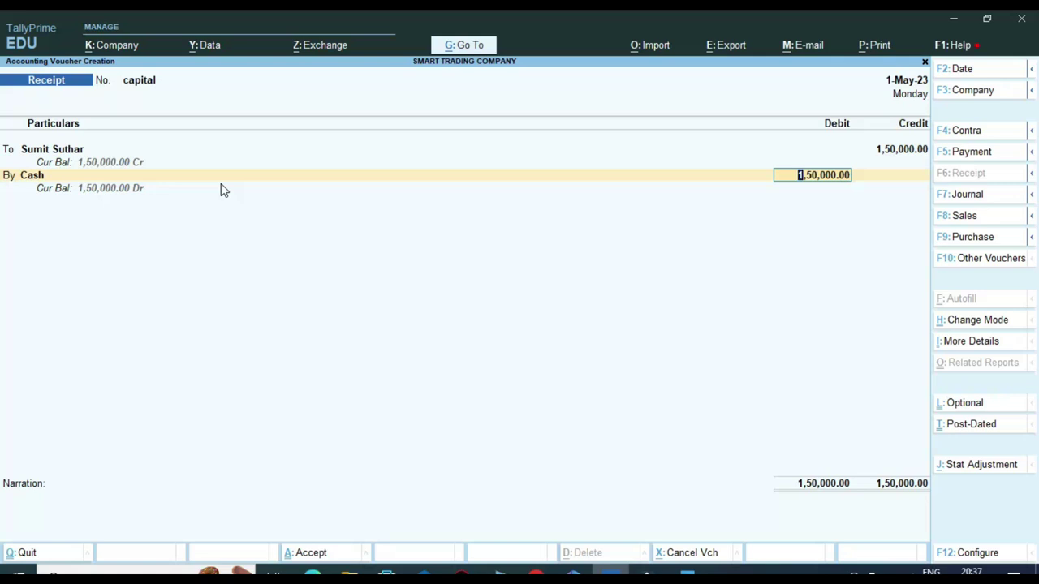
key(Return)
text(CAPITAL INTR)
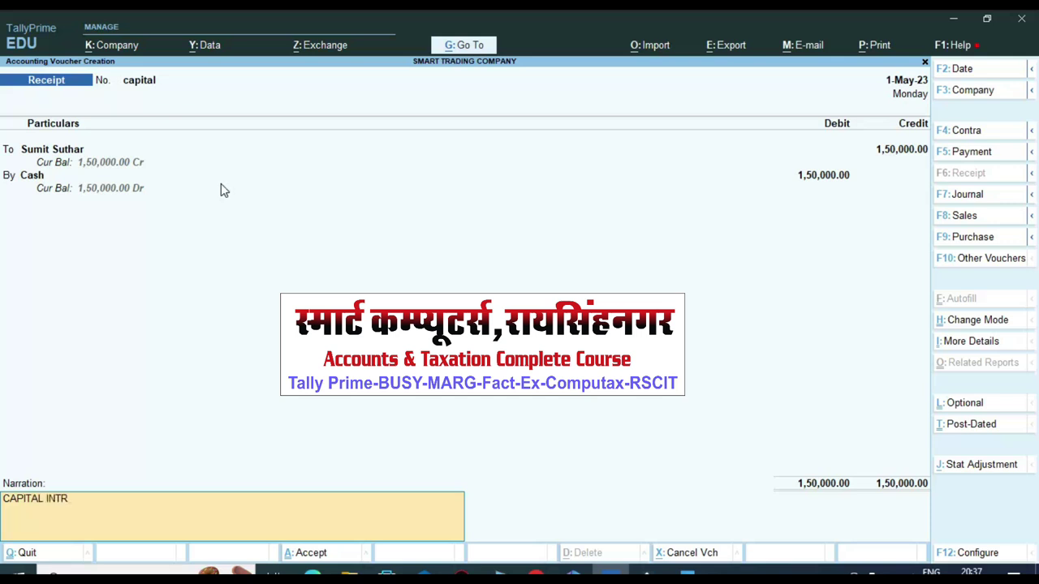
key(BackSpace)
key(Return)
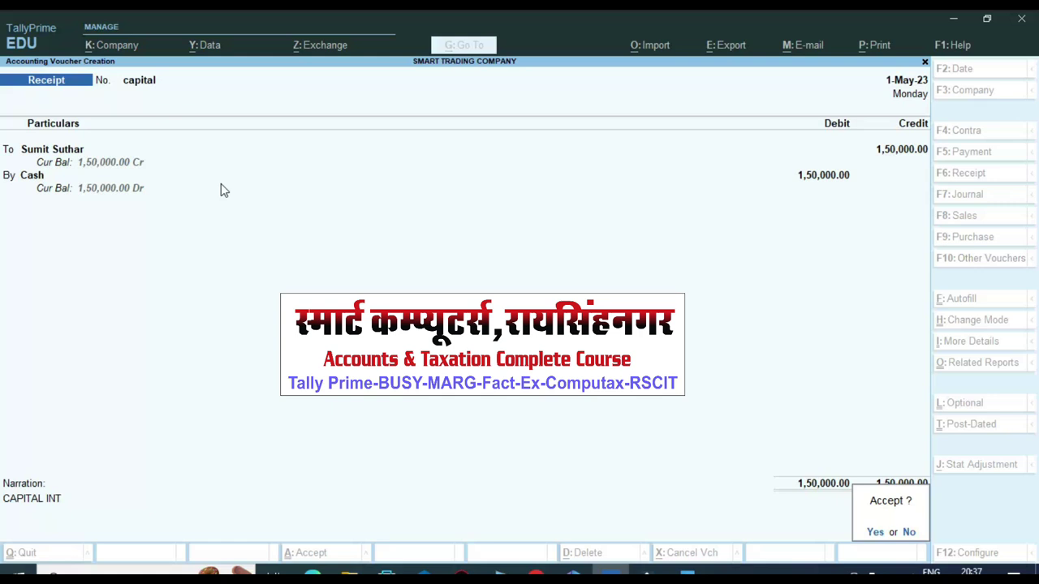
key(y)
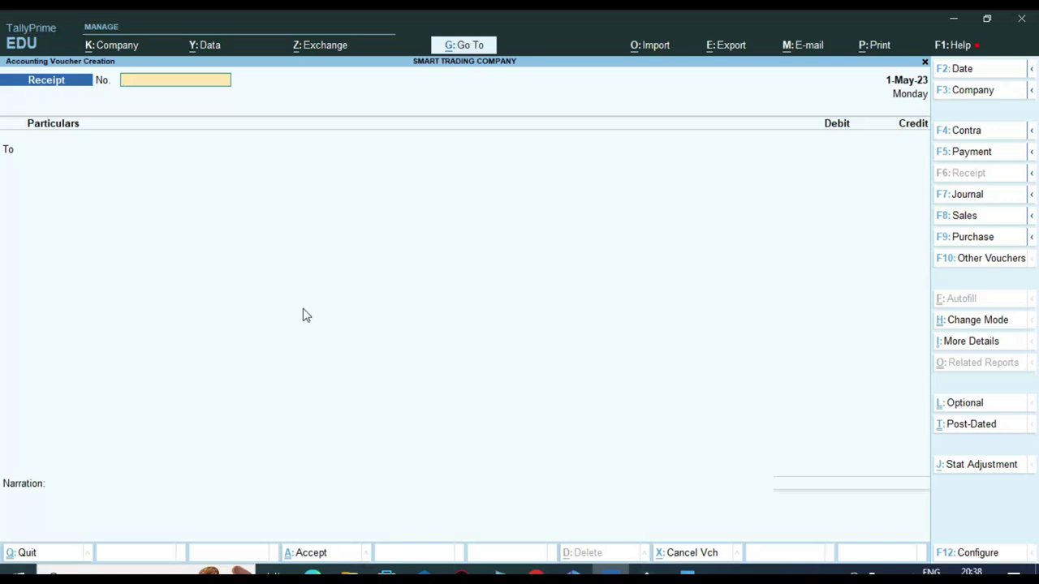
Step: Open the Ledger Vouchers report for VIJAY TRADING COMPANY
key(Escape)
key(Escape)
key(Escape)
key(Down)
key(Down)
key(Down)
key(d)
key(a)
text(l)
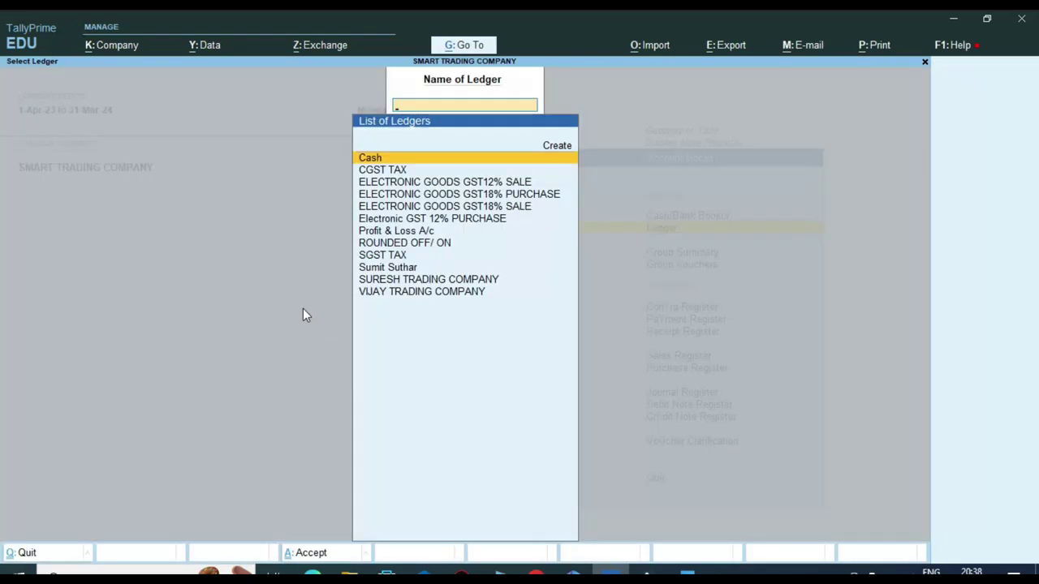
text(vij)
key(Return)
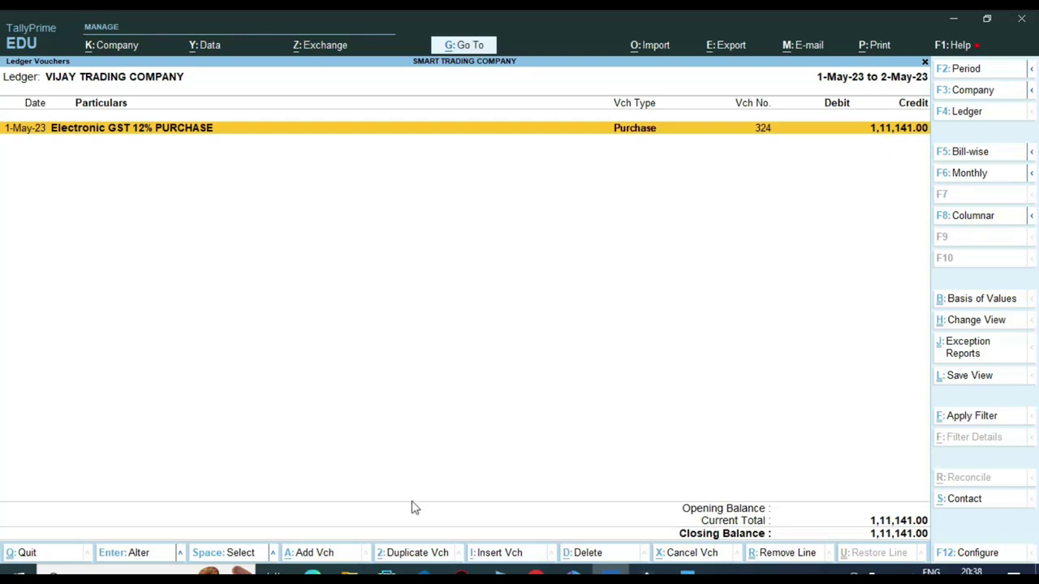
Step: Check the 1,11,141.00 closing balance against the VIJAY TRADING invoice PDF's grand total
click(313, 572)
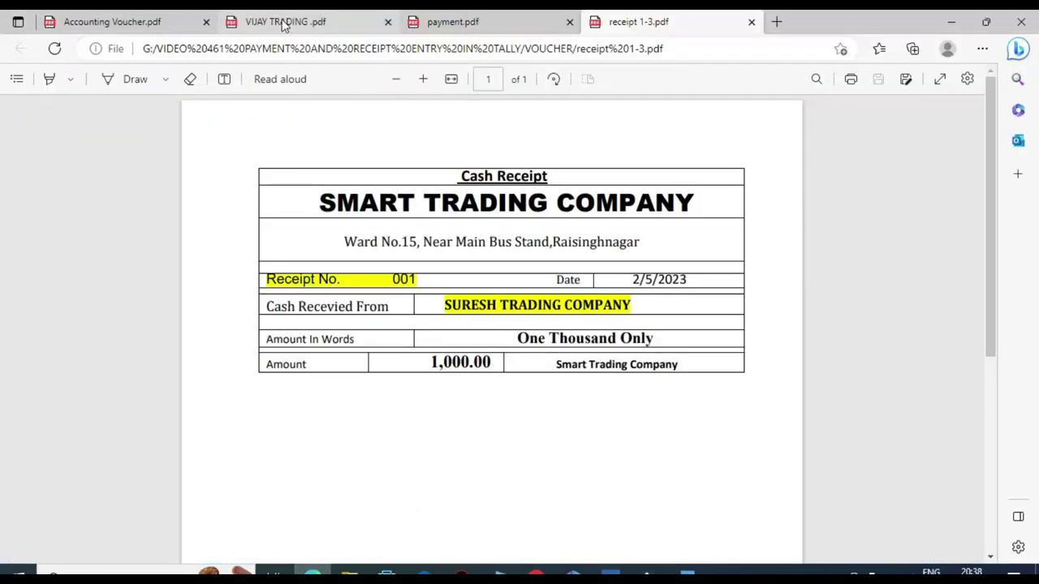
click(281, 24)
scroll(552, 336, down, 5)
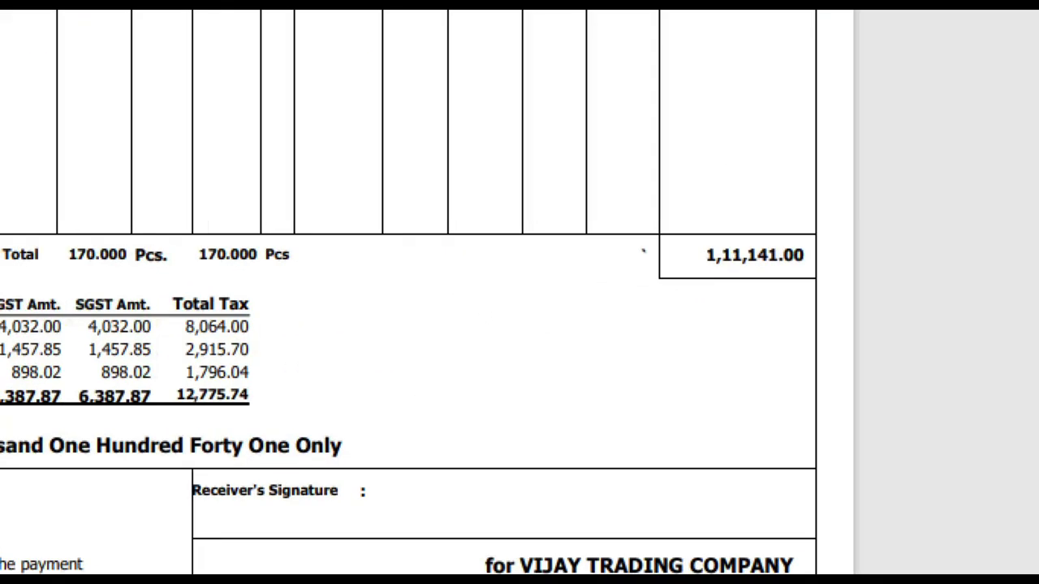
click(750, 289)
drag(712, 252, 829, 306)
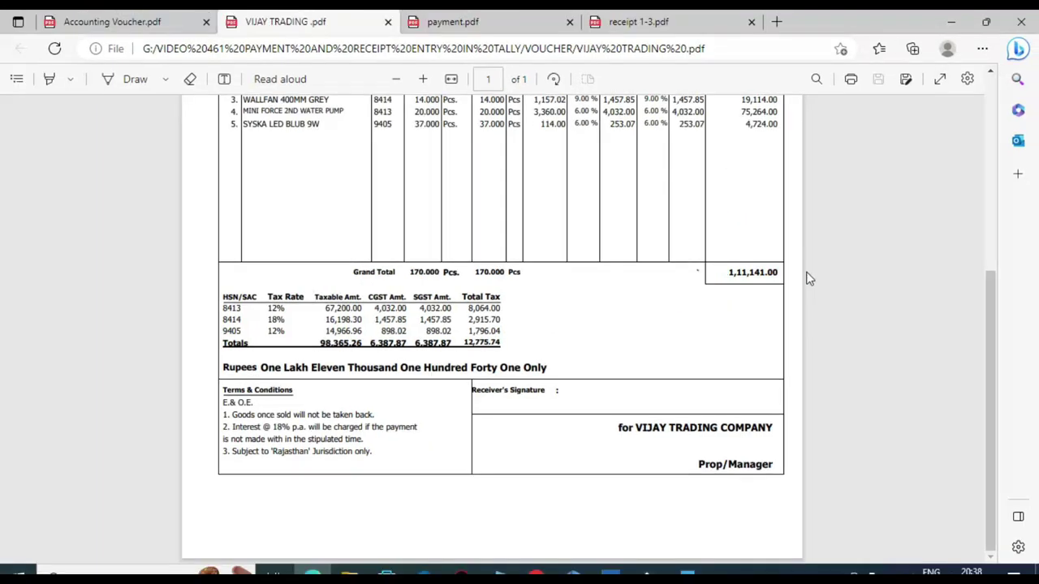
key(alt+Tab)
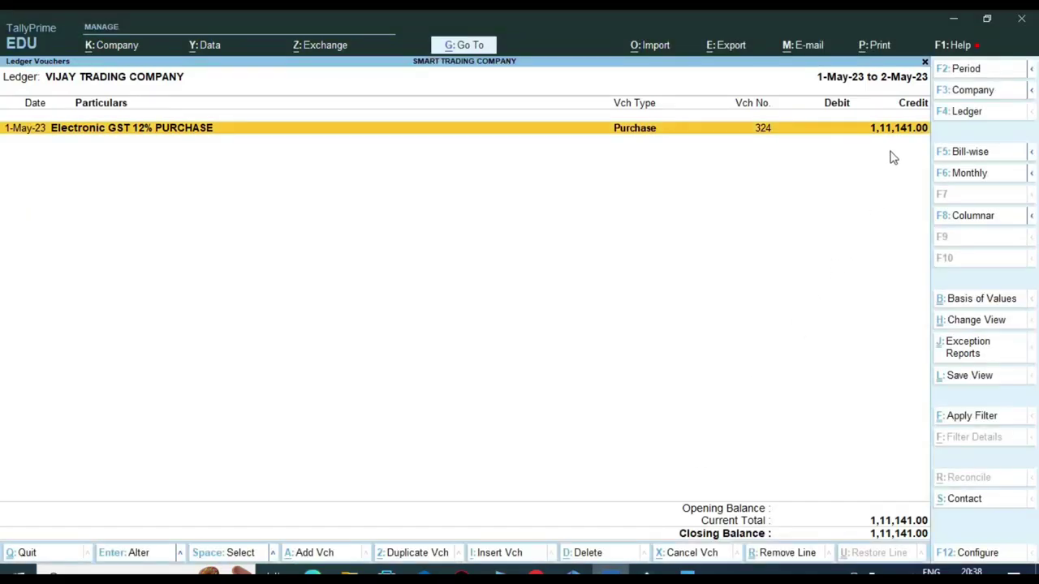
key(ctrl)
click(313, 575)
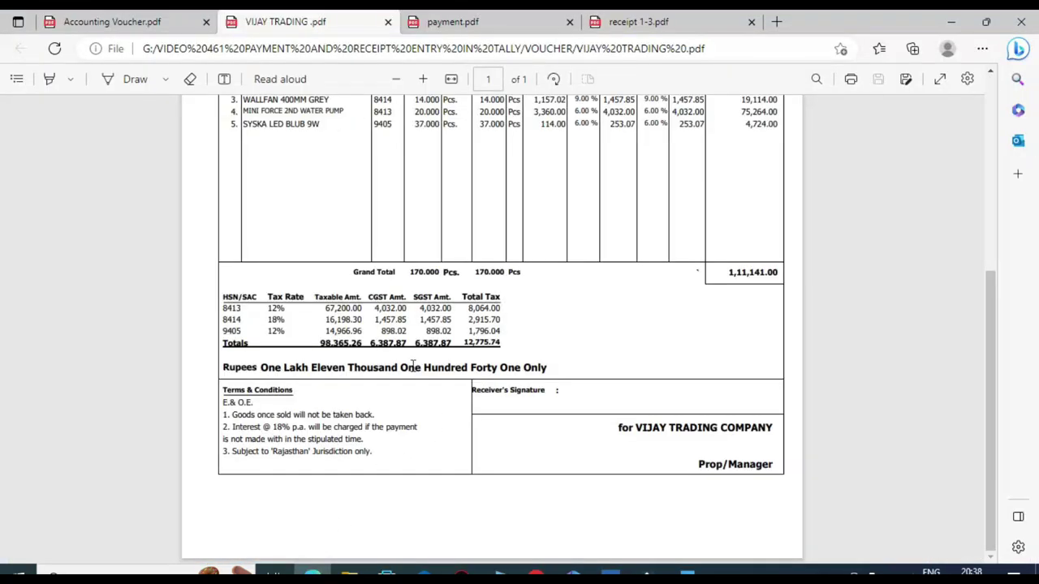
Step: Open payment.pdf in Edge to the receipt on page 1
scroll(410, 371, up, 4)
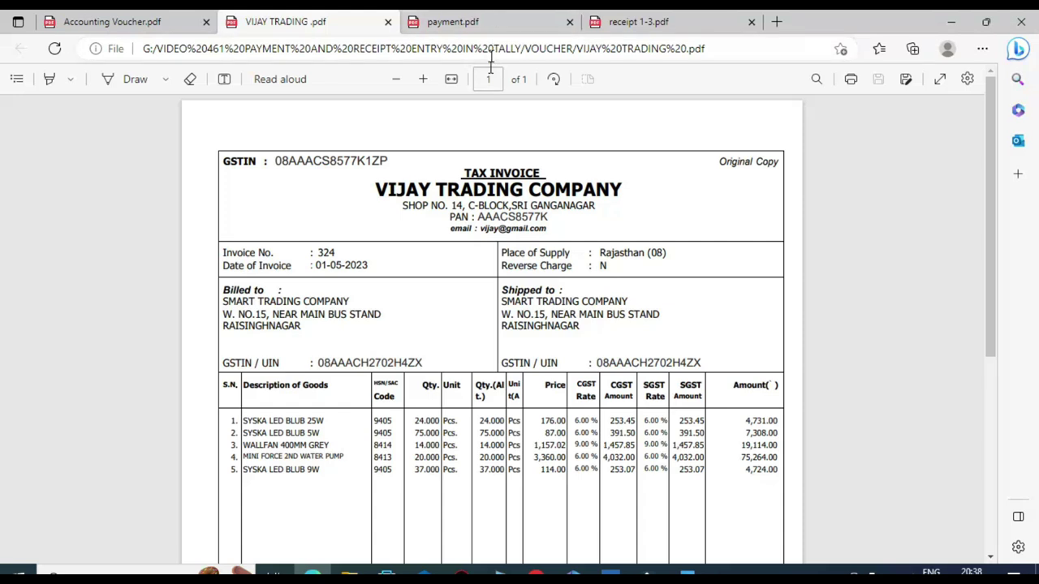
click(486, 24)
scroll(445, 243, down, 1)
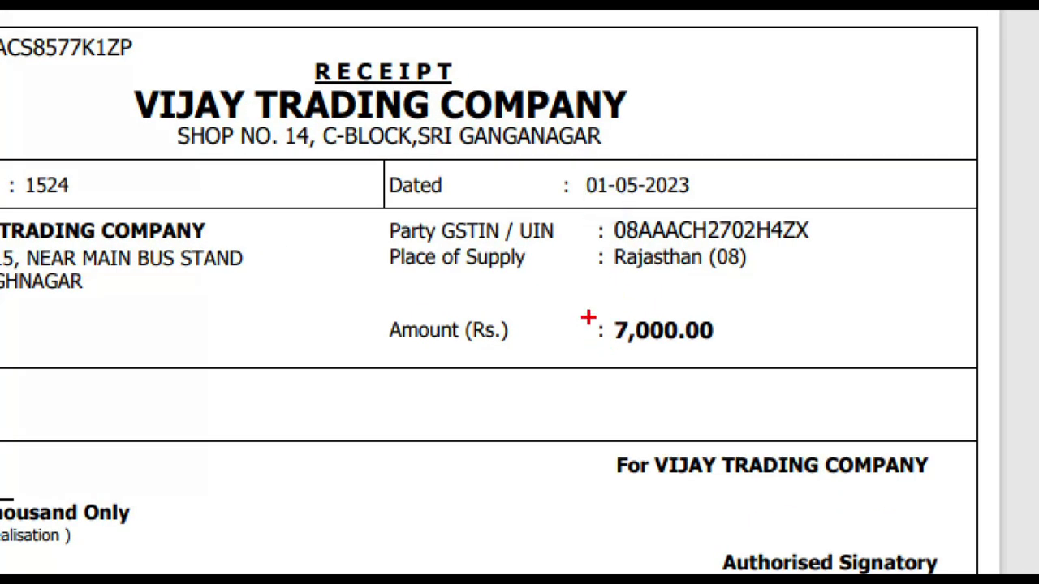
Step: Pen-mark the 7,000.00 amount, company heading and SMART TRADING COMPANY details, then scroll to page 2
mouse_move(579, 299)
mouse_down()
mouse_move(620, 343)
mouse_move(736, 366)
mouse_up()
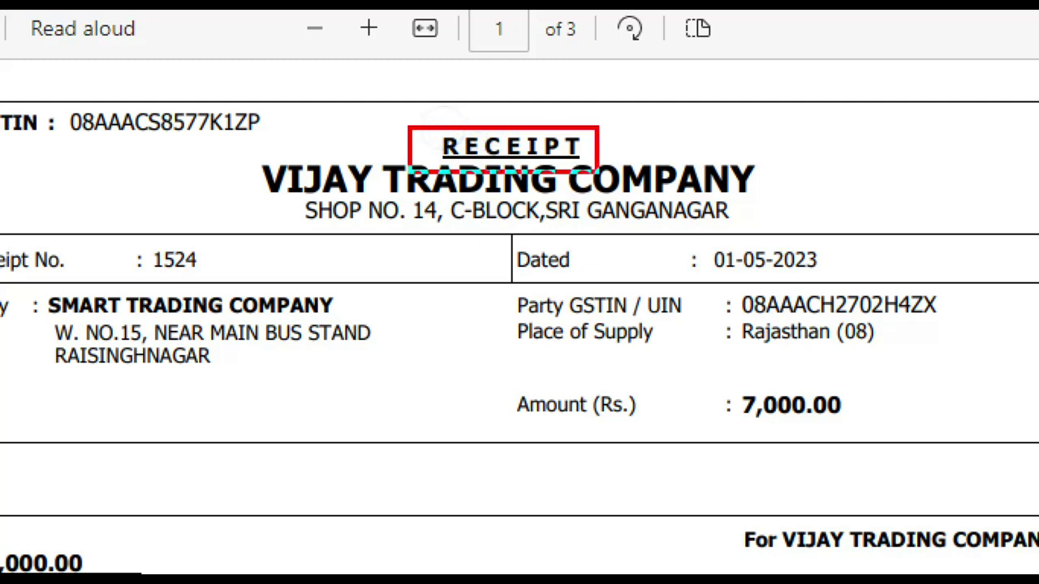
mouse_move(192, 178)
mouse_down()
mouse_move(204, 195)
mouse_move(302, 135)
mouse_up()
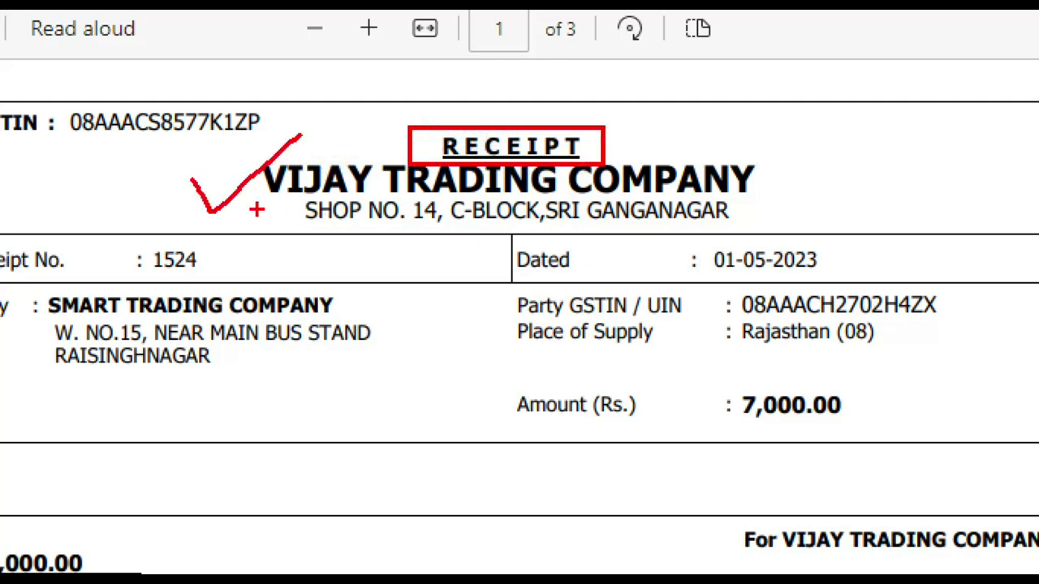
mouse_move(604, 144)
mouse_down()
mouse_move(725, 138)
mouse_move(802, 192)
mouse_move(737, 180)
mouse_move(723, 195)
mouse_move(798, 219)
mouse_up()
mouse_move(22, 278)
mouse_down()
mouse_move(313, 379)
mouse_move(440, 379)
mouse_up()
mouse_move(176, 359)
mouse_down()
mouse_move(202, 406)
mouse_move(425, 257)
mouse_move(424, 235)
mouse_move(465, 288)
mouse_up()
mouse_move(248, 203)
mouse_down()
mouse_move(371, 100)
mouse_move(404, 105)
mouse_move(363, 135)
mouse_up()
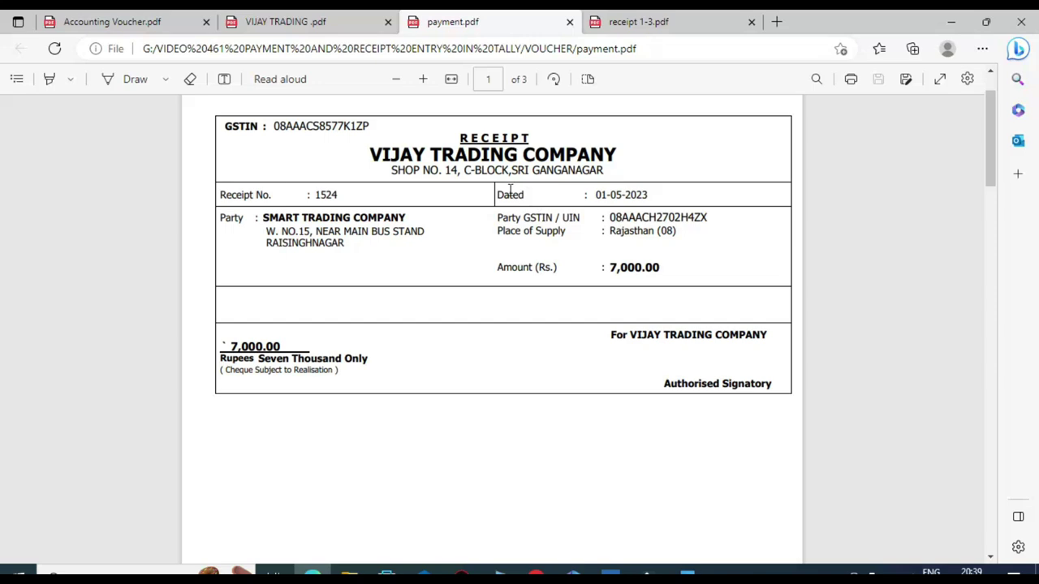
scroll(478, 309, down, 7)
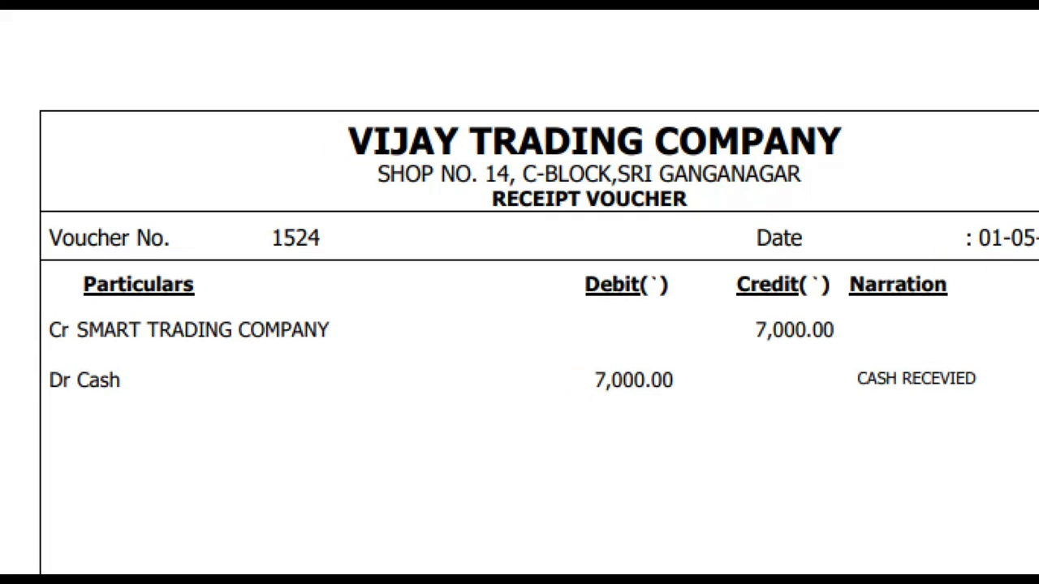
Step: Box the RECEIPT VOUCHER title on the receipt PDF
drag(473, 192, 725, 217)
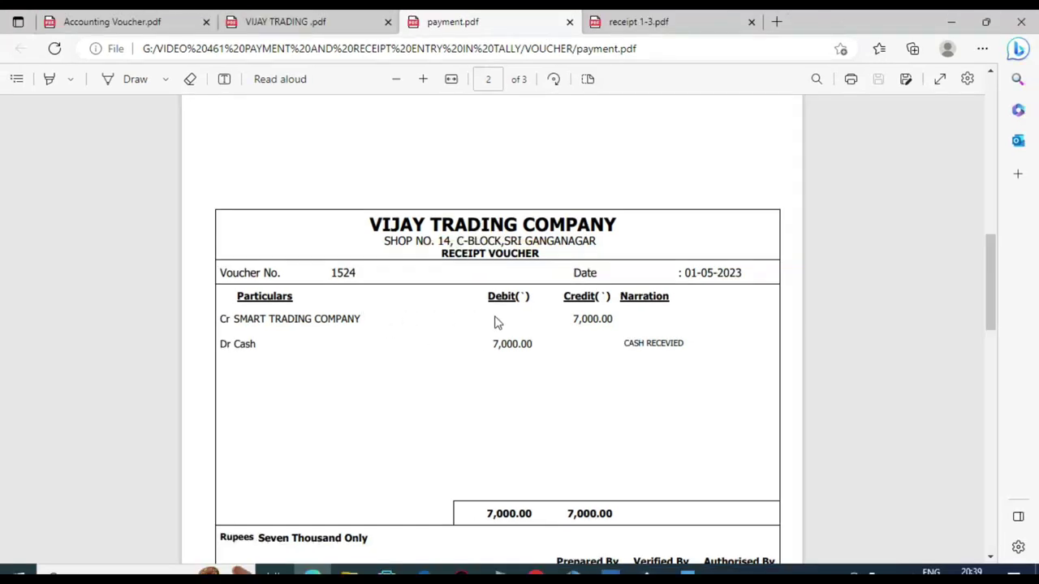
scroll(497, 322, up, 10)
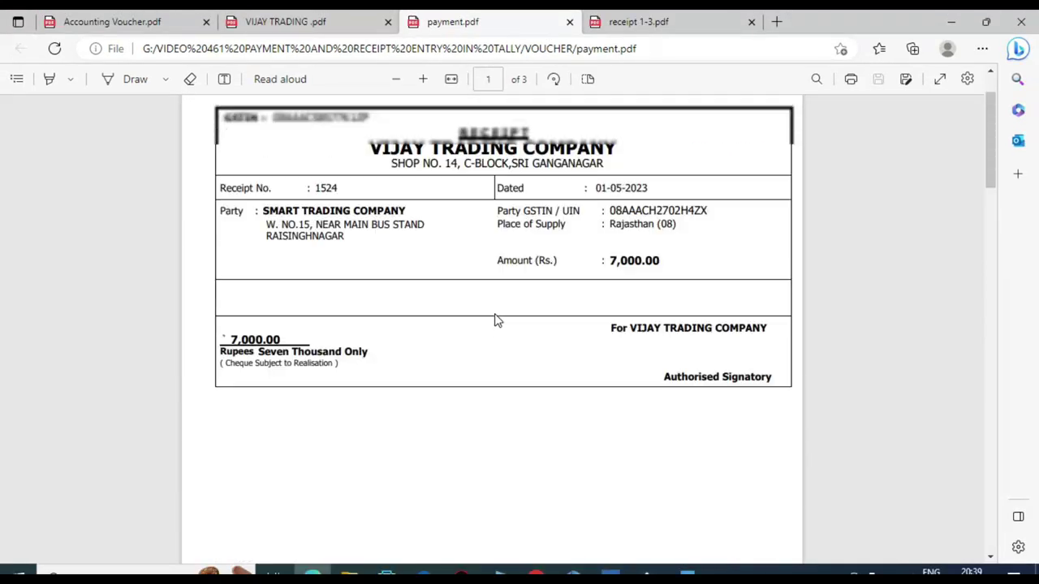
scroll(496, 315, down, 10)
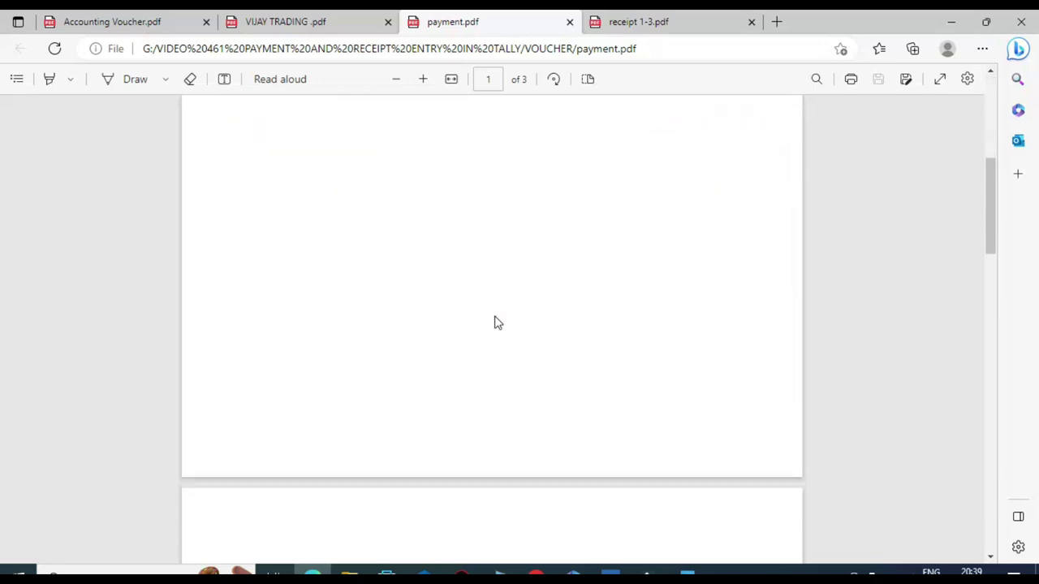
scroll(498, 325, up, 6)
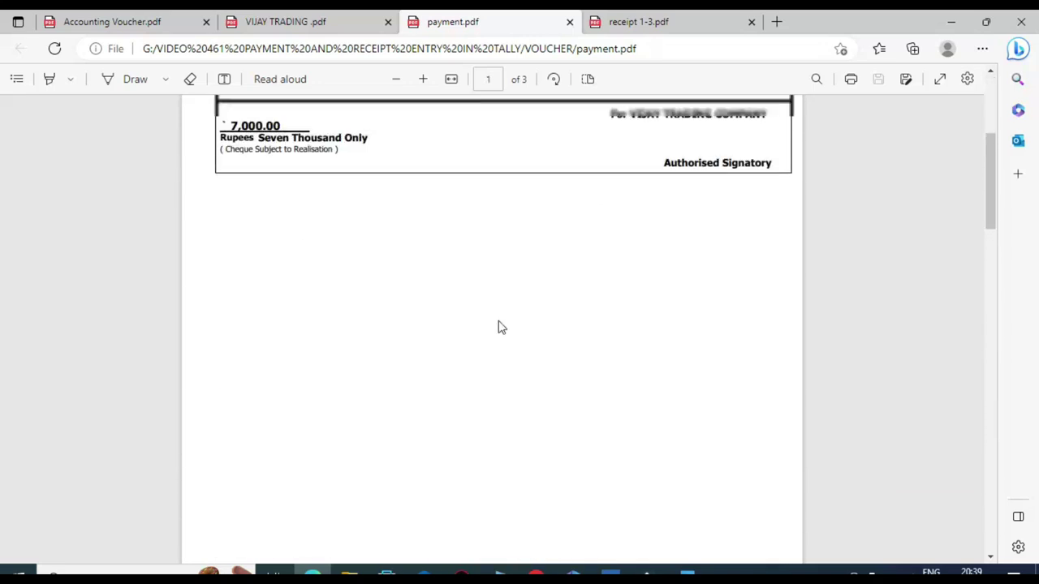
scroll(452, 357, down, 5)
scroll(457, 386, down, 6)
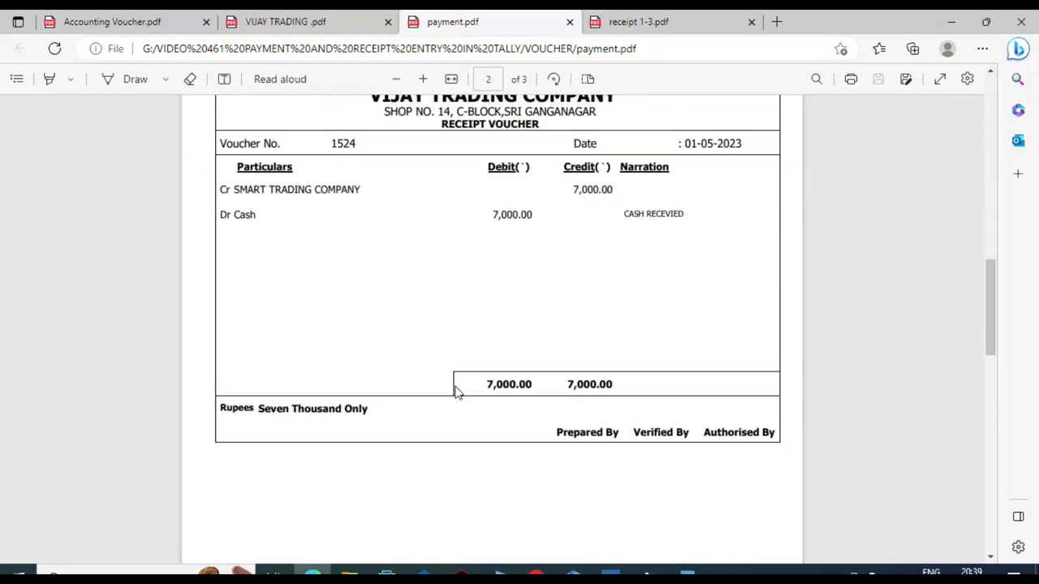
scroll(421, 357, up, 2)
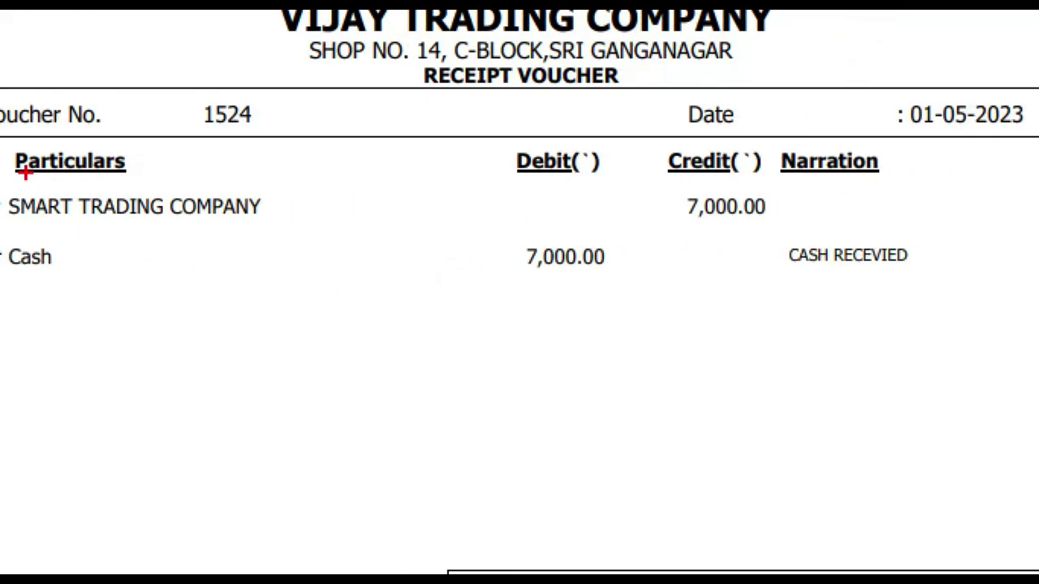
Step: Box the SMART TRADING COMPANY credit row and Cash 7,000.00 debit row, and mark the VIJAY TRADING COMPANY heading
mouse_move(8, 220)
mouse_down()
mouse_move(696, 234)
mouse_move(781, 183)
mouse_up()
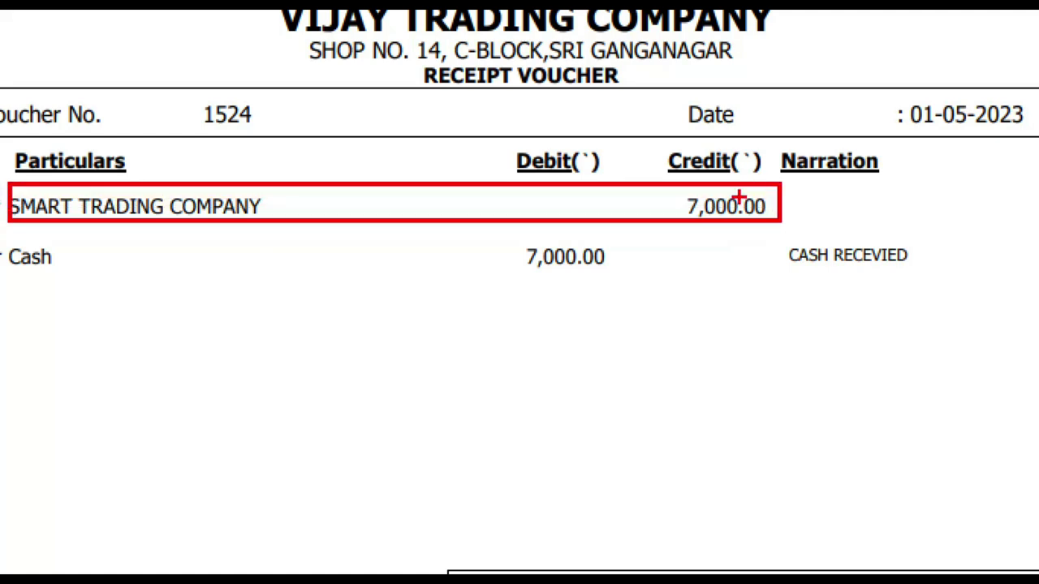
drag(1, 237, 685, 293)
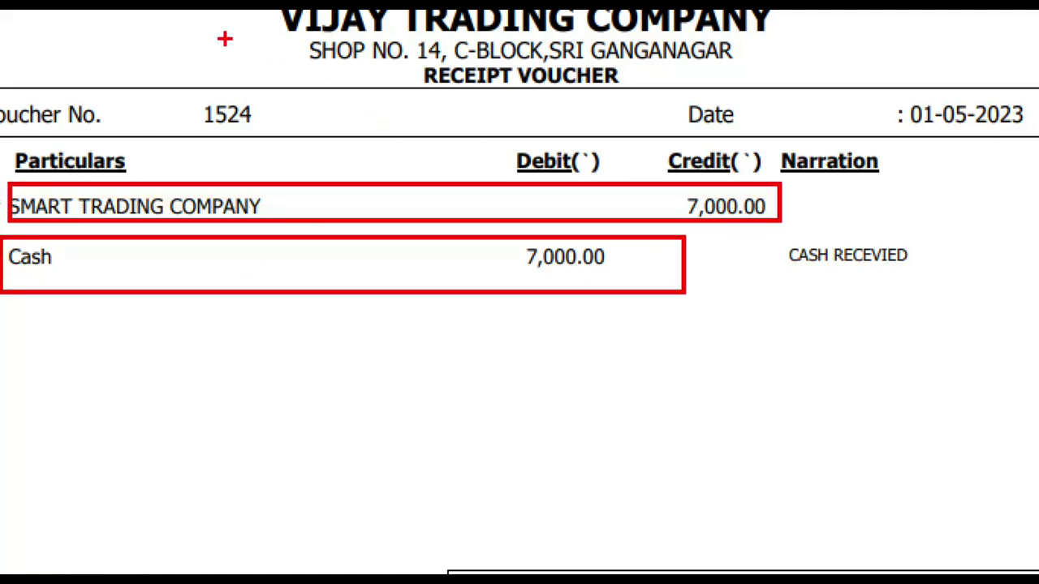
drag(225, 39, 405, 11)
scroll(524, 227, up, 10)
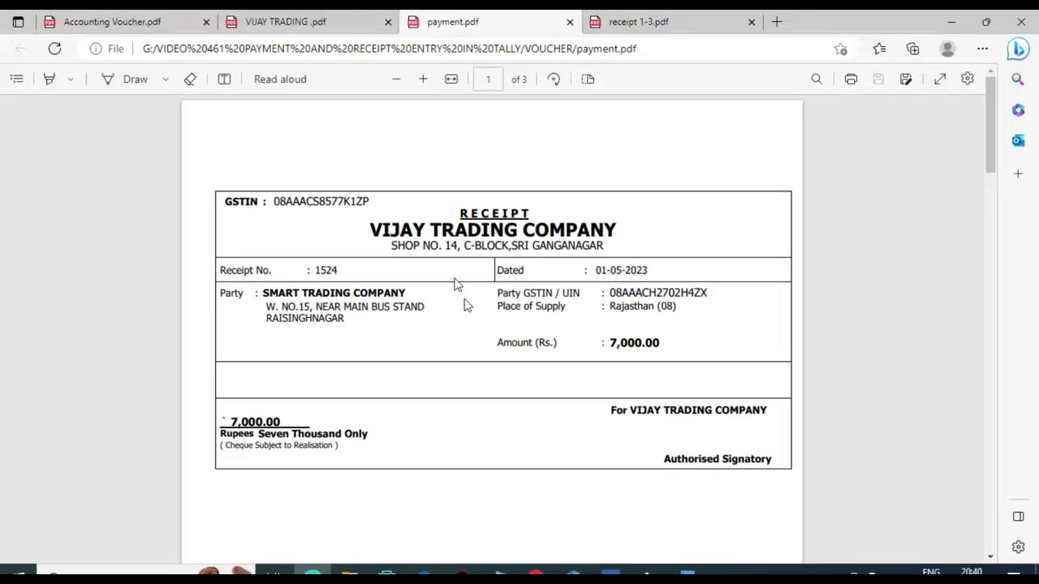
scroll(478, 330, down, 3)
Step: Back in TallyPrime, start a new Payment voucher from the Gateway of Tally
scroll(488, 341, up, 3)
click(608, 568)
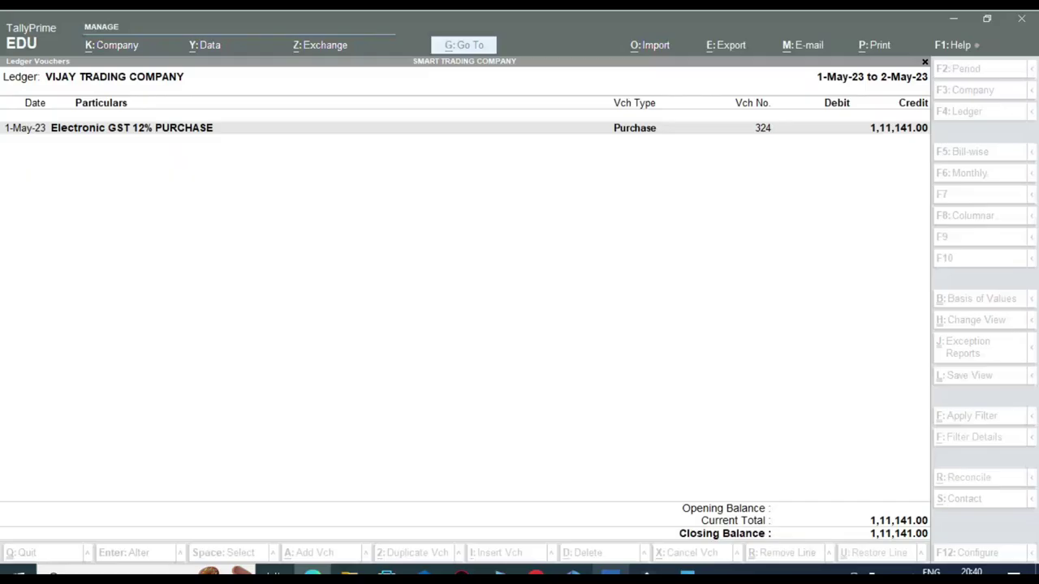
key(Escape)
key(Escape)
key(Escape)
key(Escape)
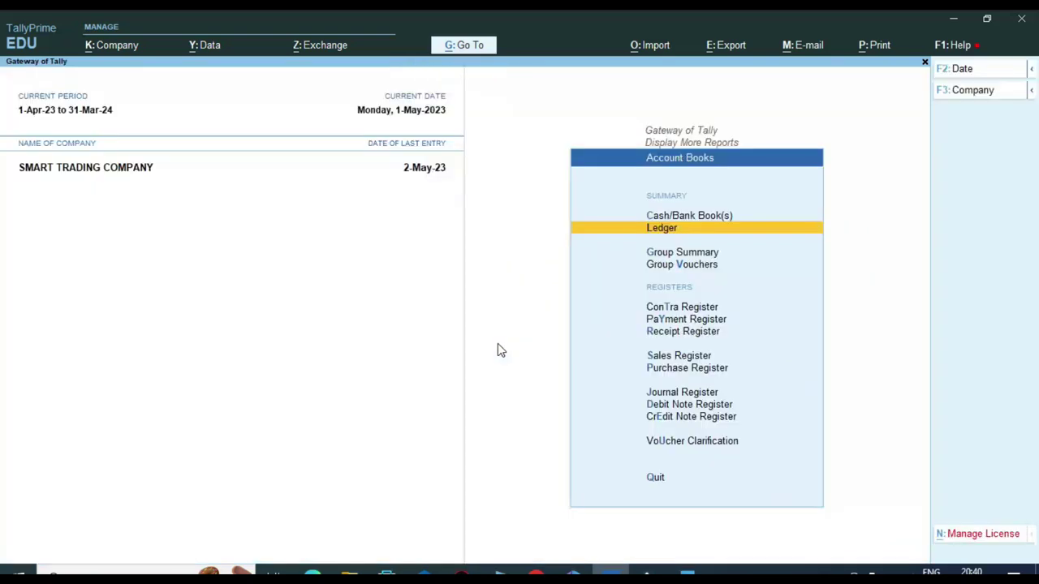
key(Up)
key(Up)
key(Up)
key(Up)
key(Up)
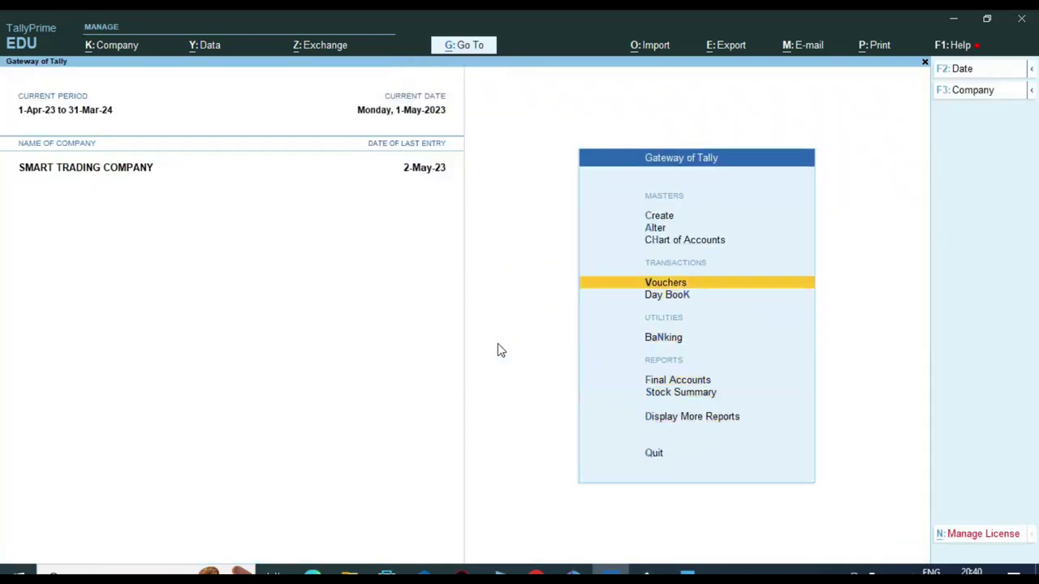
key(Return)
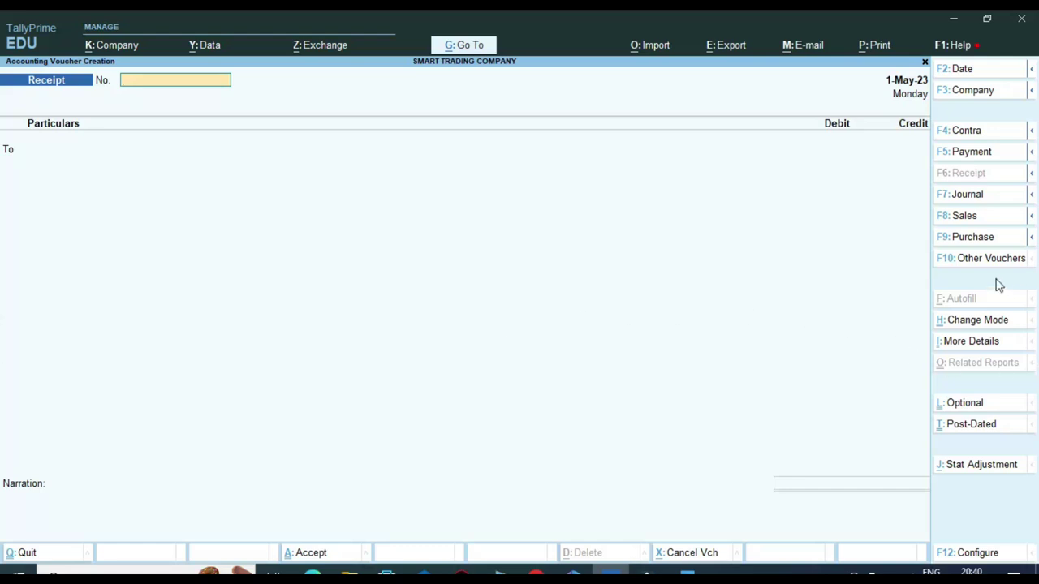
click(966, 152)
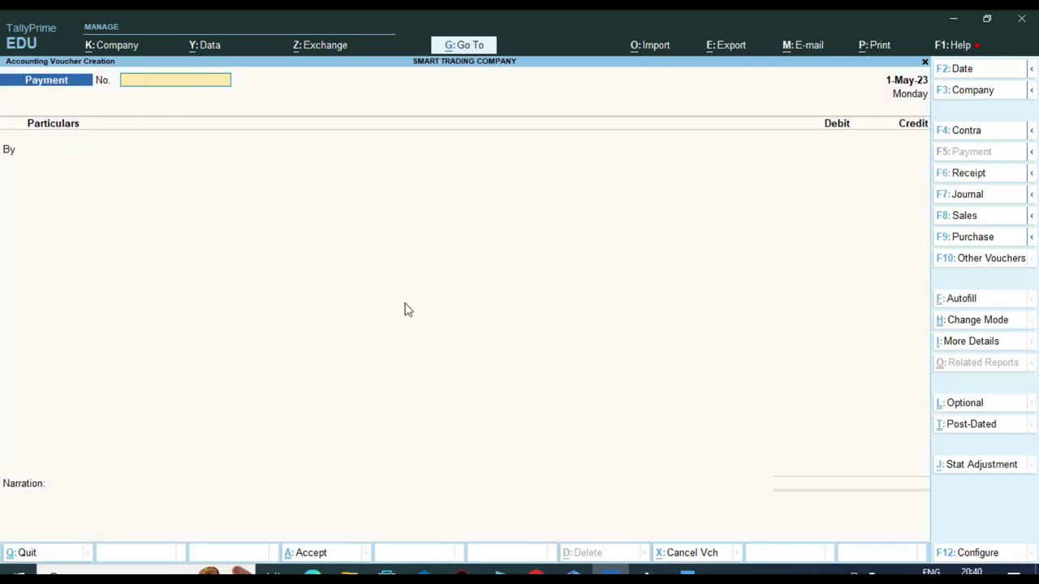
Step: Check the receipt PDF, then accept voucher number 1524 and date 1-May-23
click(312, 572)
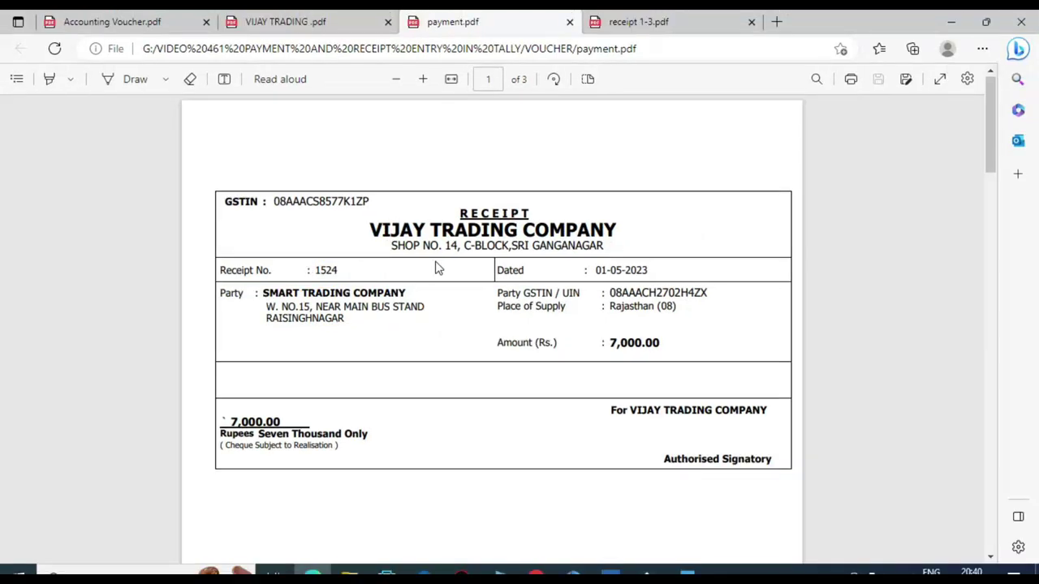
key(alt+Tab)
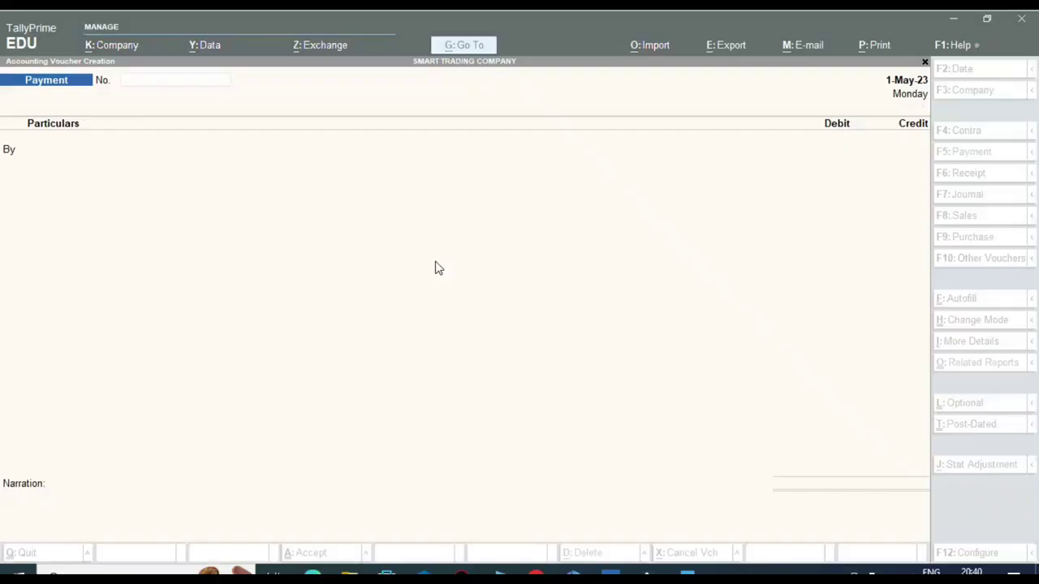
key(Return)
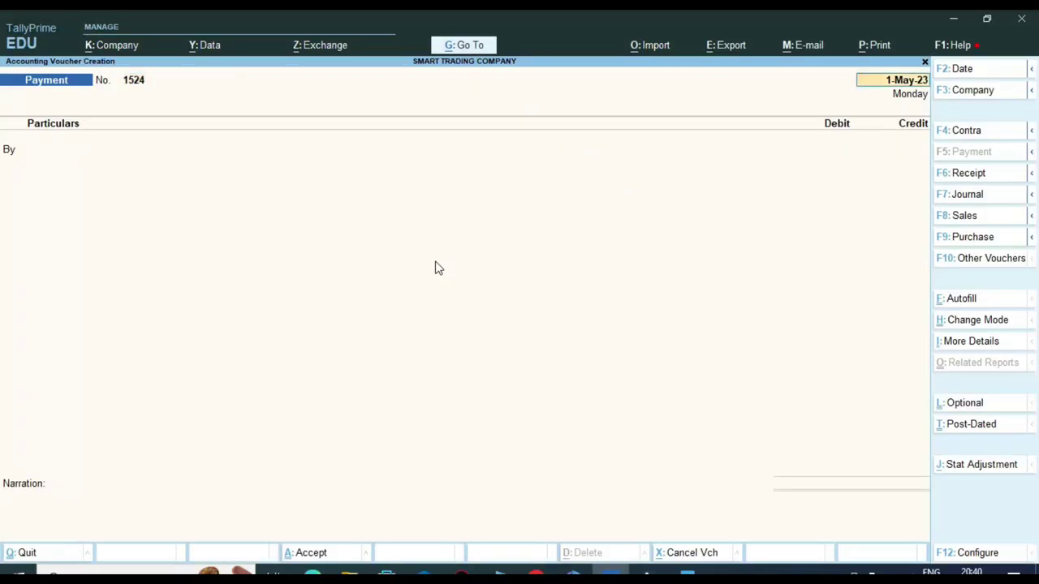
key(Return)
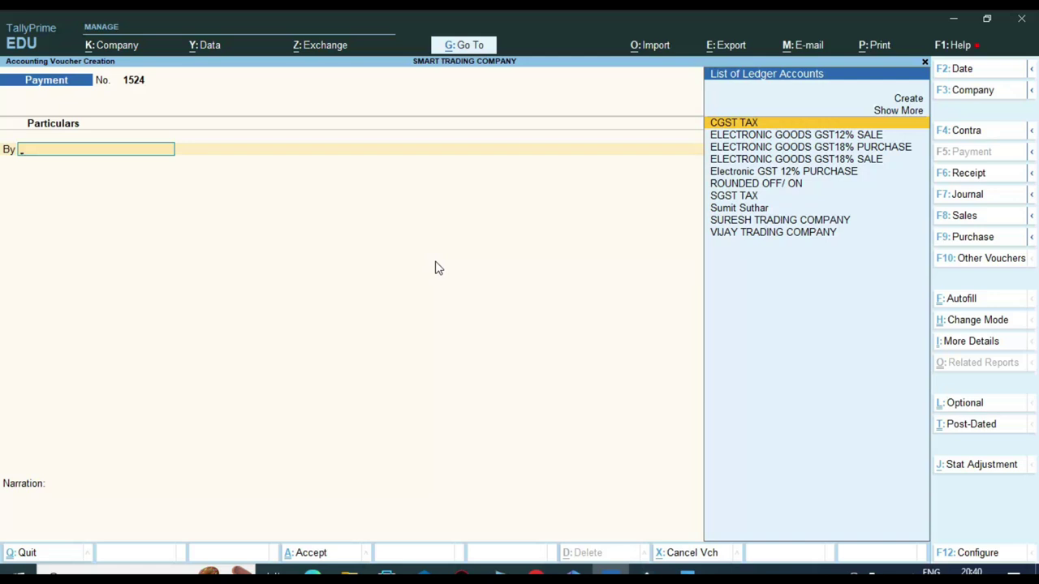
Step: Set 'Use Cr/Dr instead of To/By during voucher entry' to Yes in the F12 configuration
key(F12)
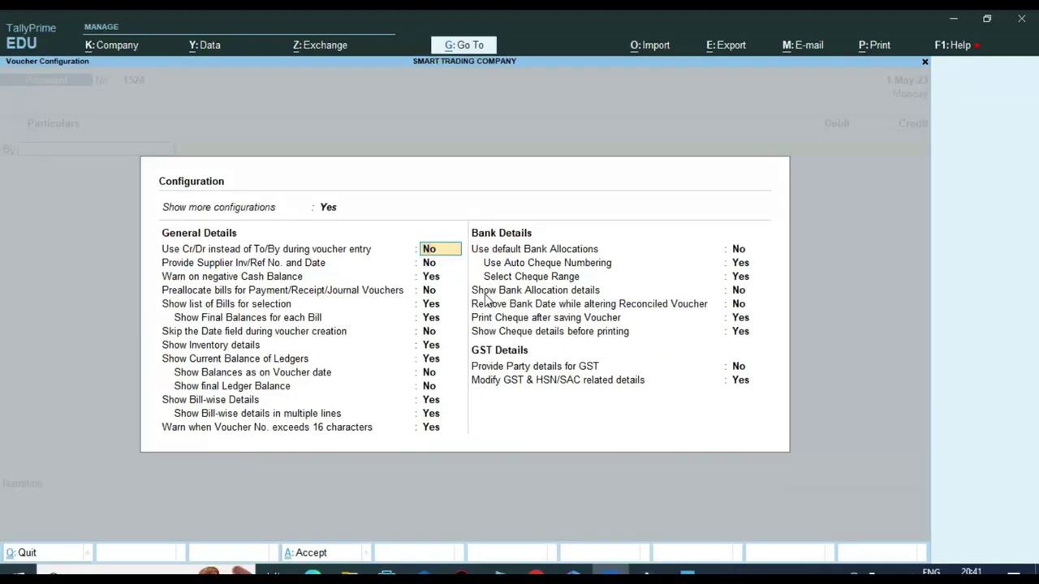
key(Return)
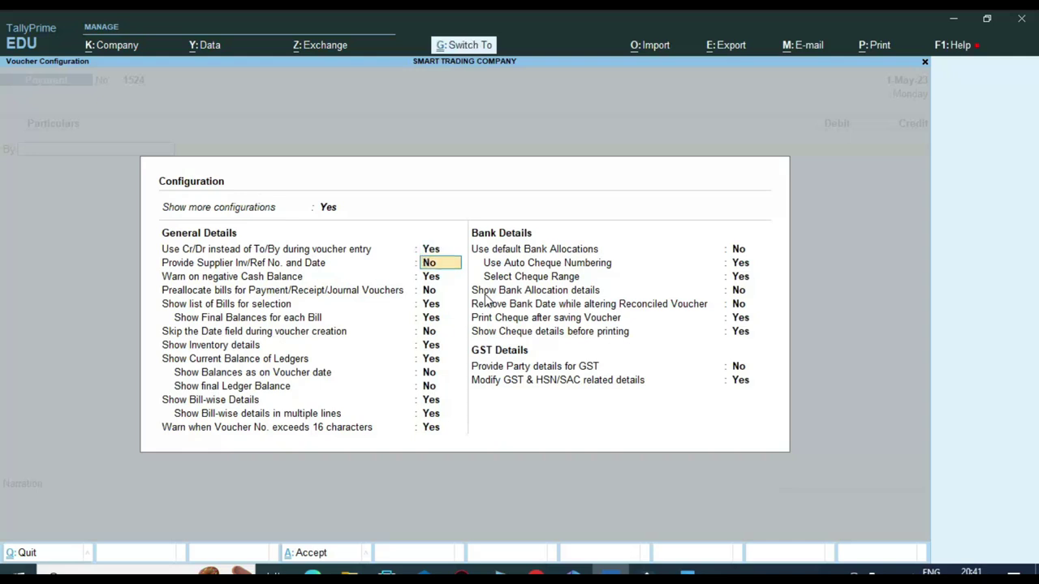
key(ctrl+a)
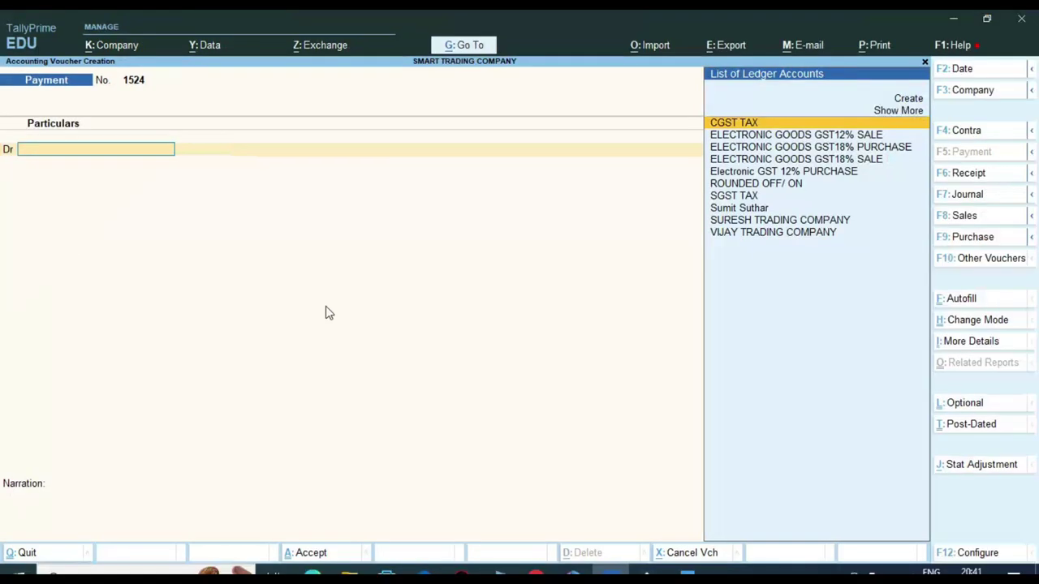
Step: Debit VIJAY TRADING COMPANY 7,000.00 and set bill-wise details to Agst Ref, marking pending bill 324
text(VI)
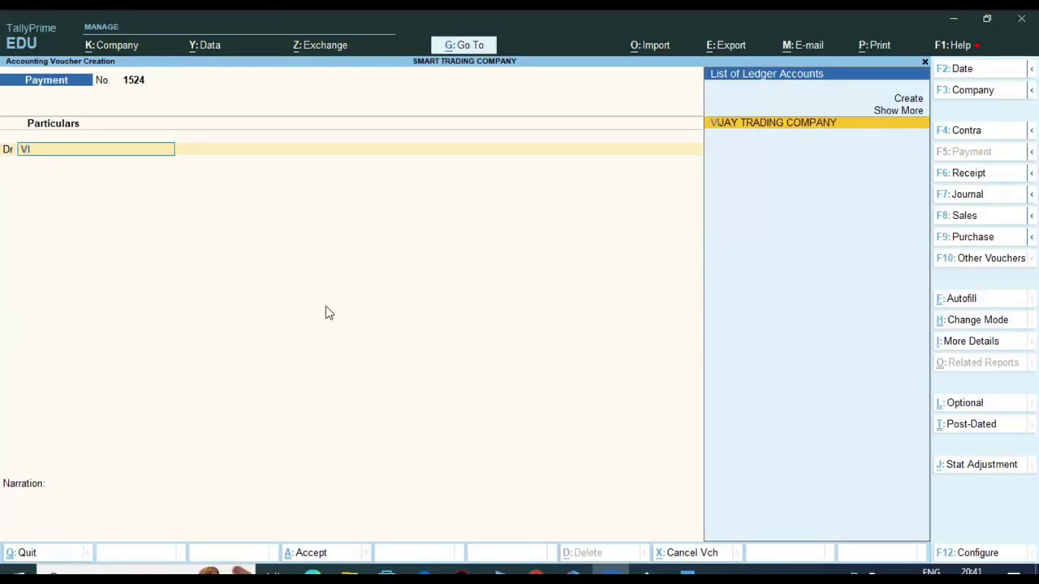
key(Return)
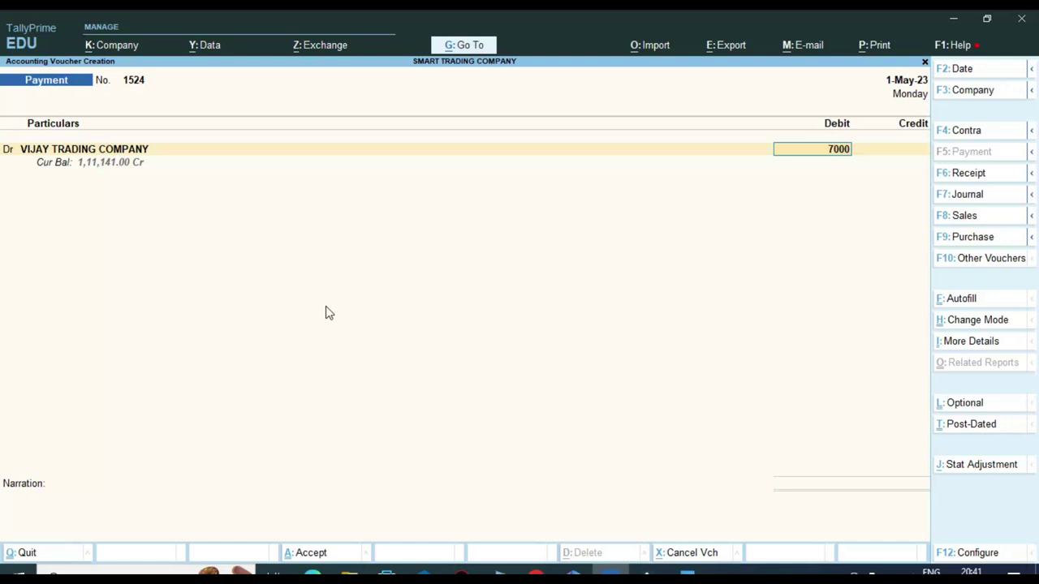
key(Return)
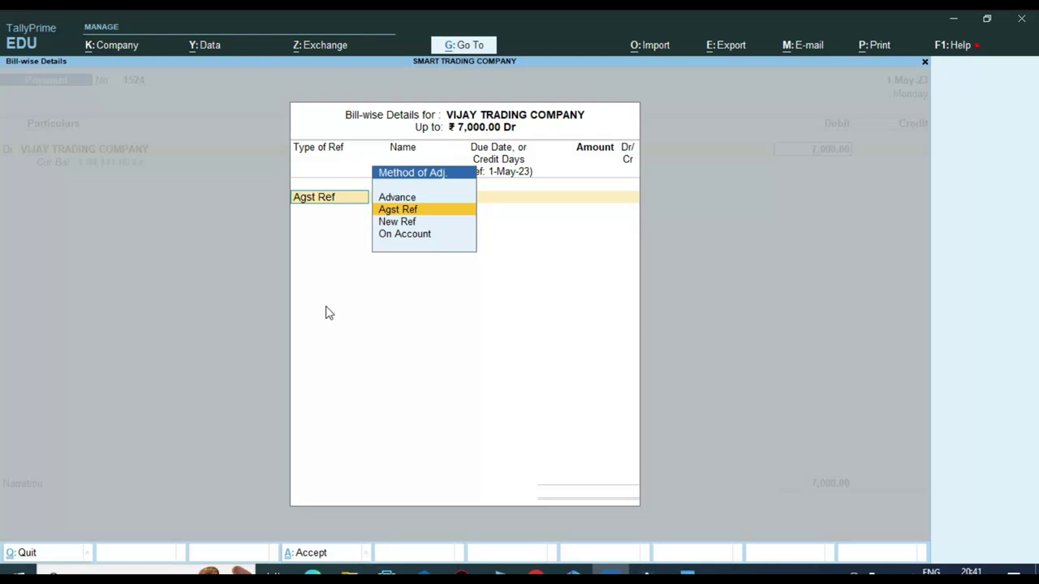
key(Return)
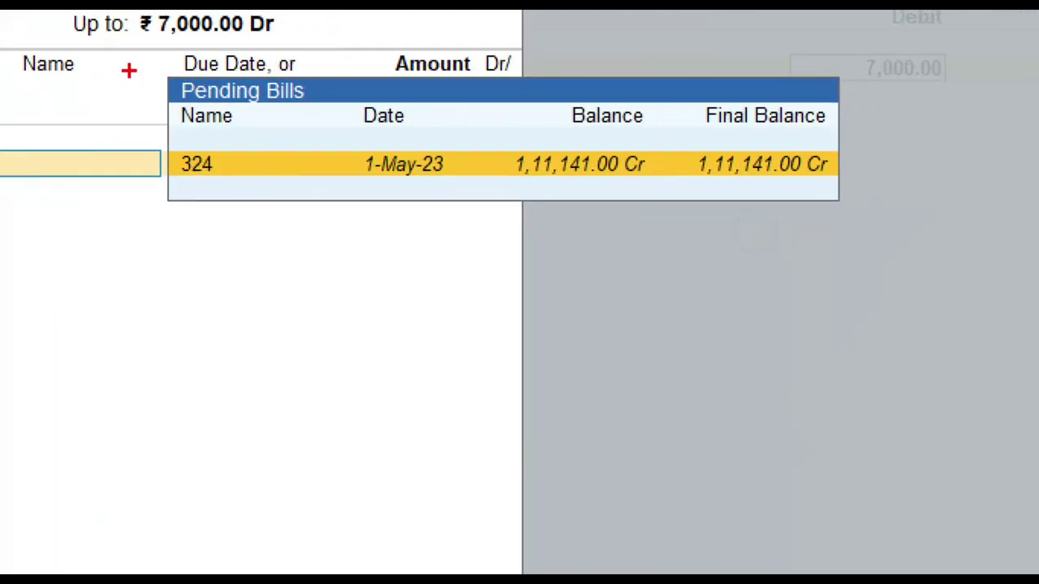
mouse_move(135, 130)
mouse_down()
mouse_move(246, 208)
mouse_move(911, 230)
mouse_up()
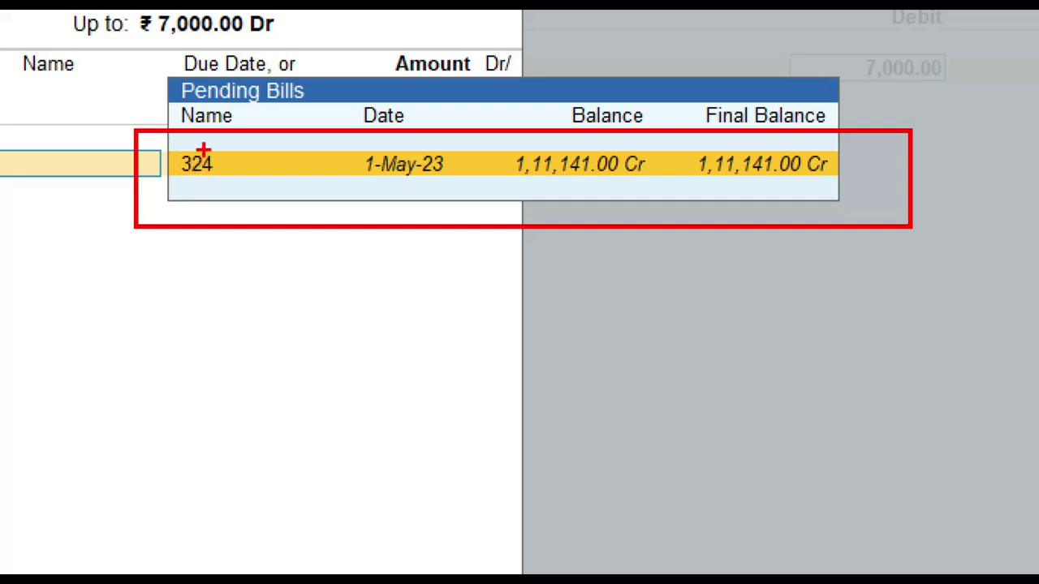
drag(161, 75, 281, 114)
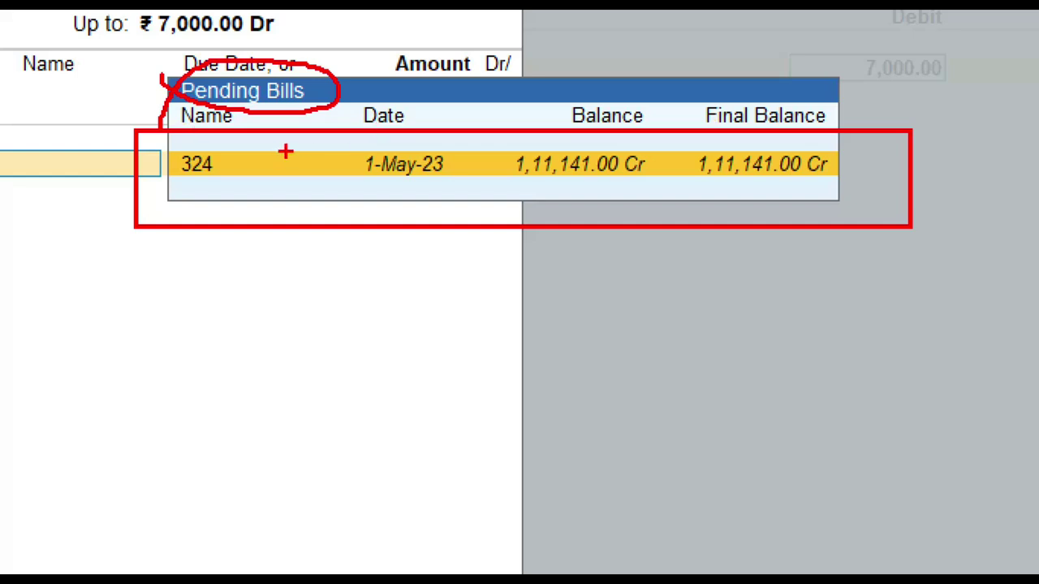
mouse_move(190, 134)
mouse_down()
mouse_move(175, 221)
mouse_move(167, 133)
mouse_move(129, 147)
mouse_up()
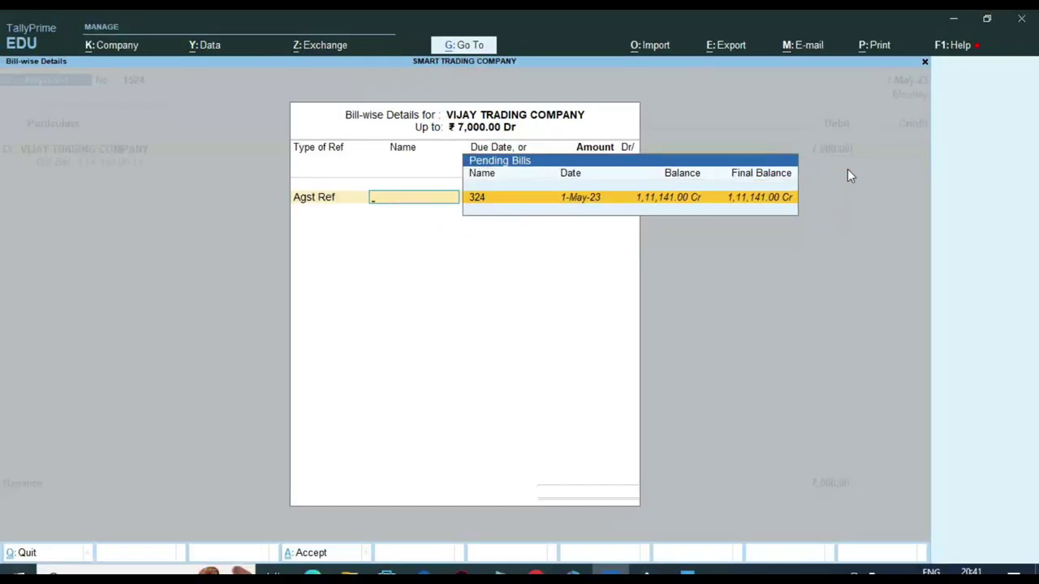
Step: Settle against bill 324, credit Cash 7,000.00, add narration CASH and save voucher 1524
key(Return)
key(Return)
key(Return)
key(Return)
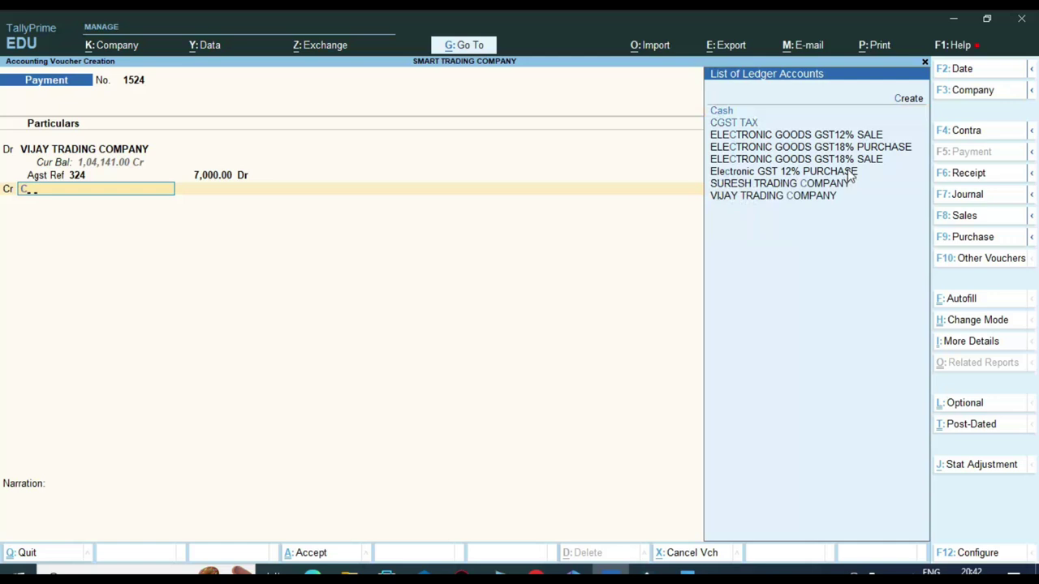
text(cash)
key(Return)
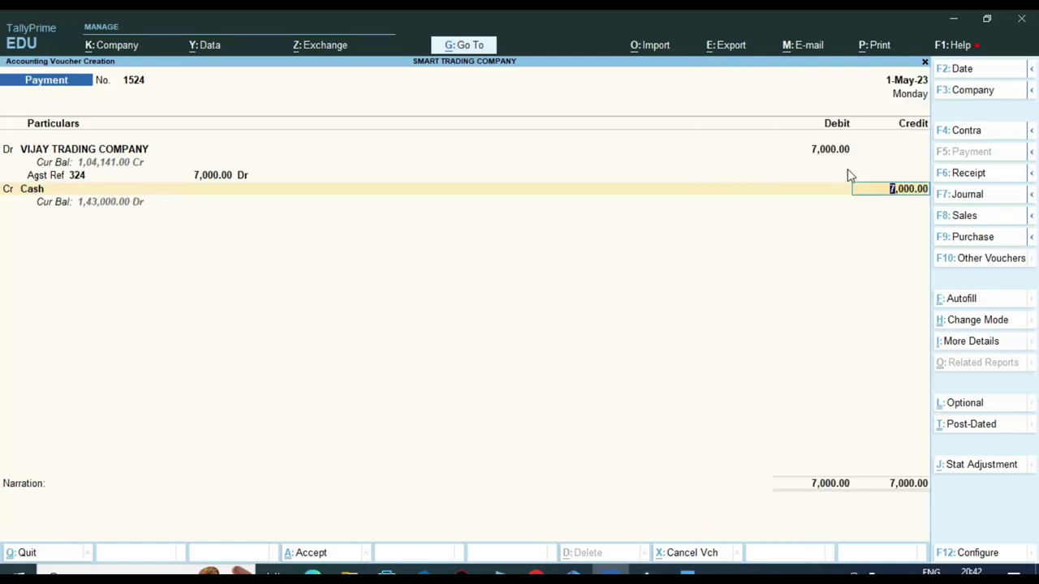
key(Return)
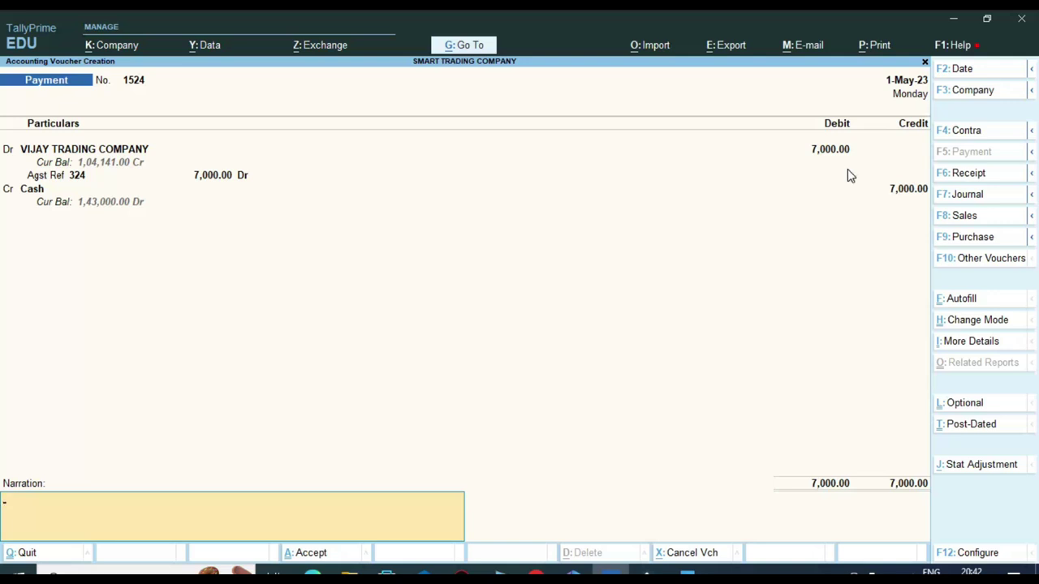
text(CASH)
key(Return)
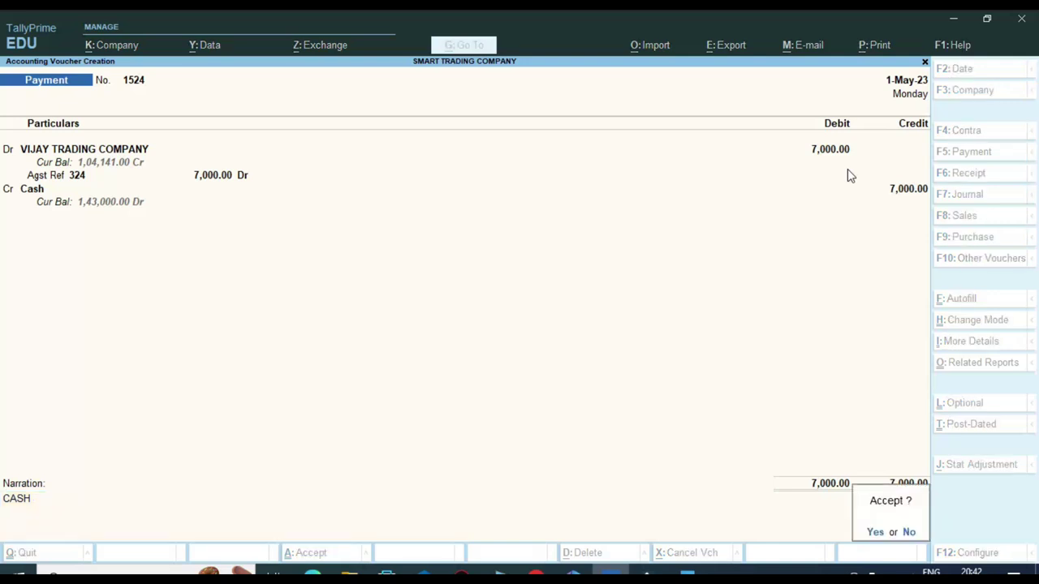
key(Return)
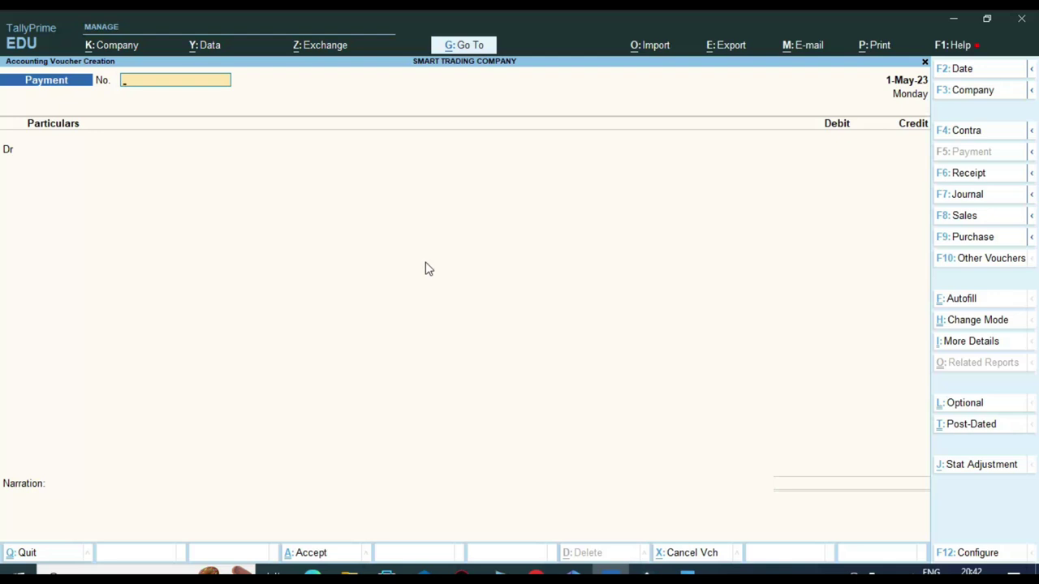
Step: Quit voucher entry and return to the Gateway of Tally
key(Escape)
key(n)
key(Up)
key(Up)
key(Up)
key(Up)
key(Up)
key(Up)
key(Up)
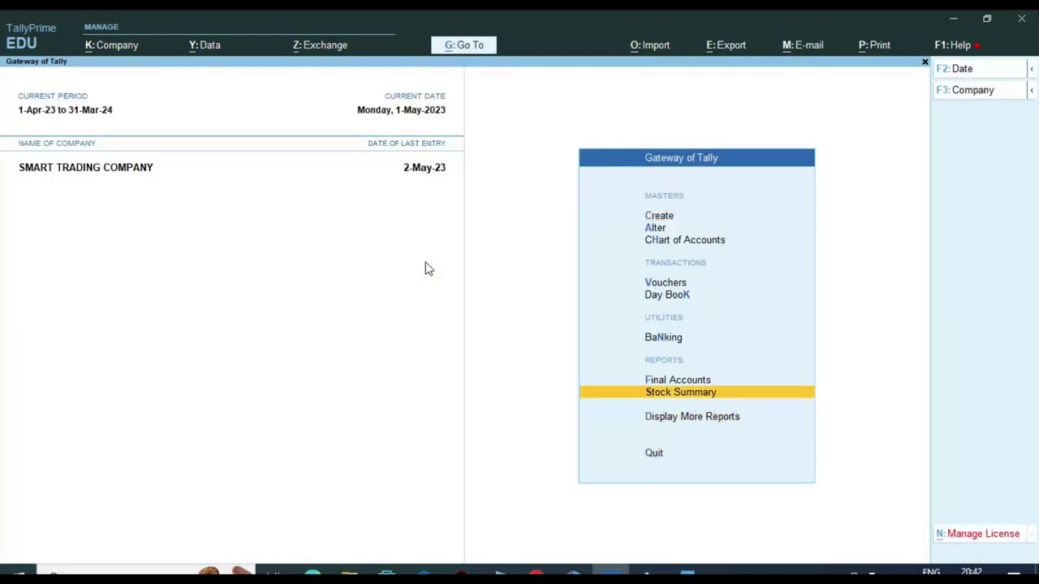
key(Return)
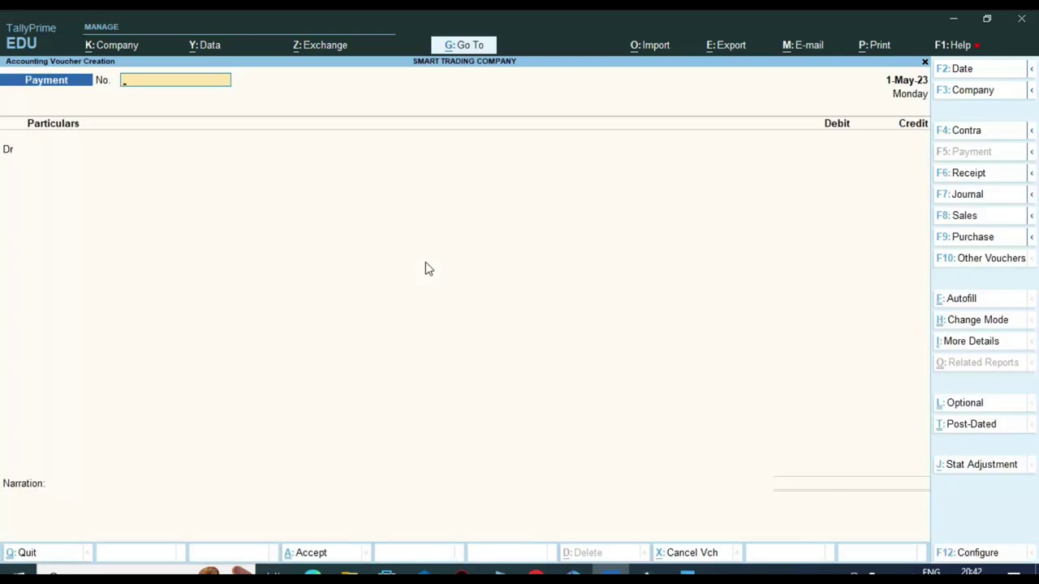
key(Escape)
key(y)
Step: Display SURESH TRADING COMPANY's ledger vouchers, showing Sales 0001 for 7,240.00
text(dalSU)
key(Down)
key(Return)
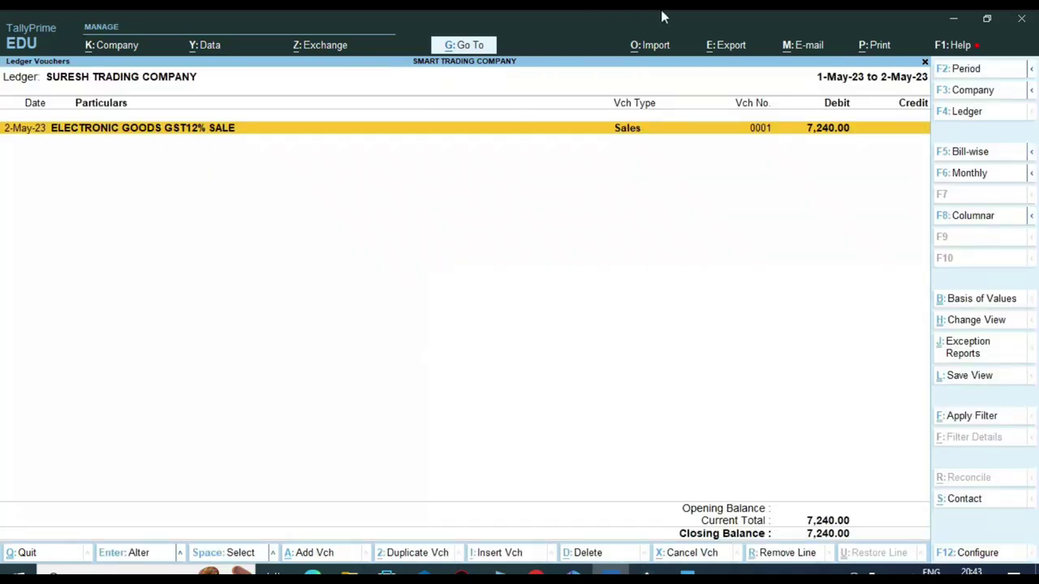
key(ctrl)
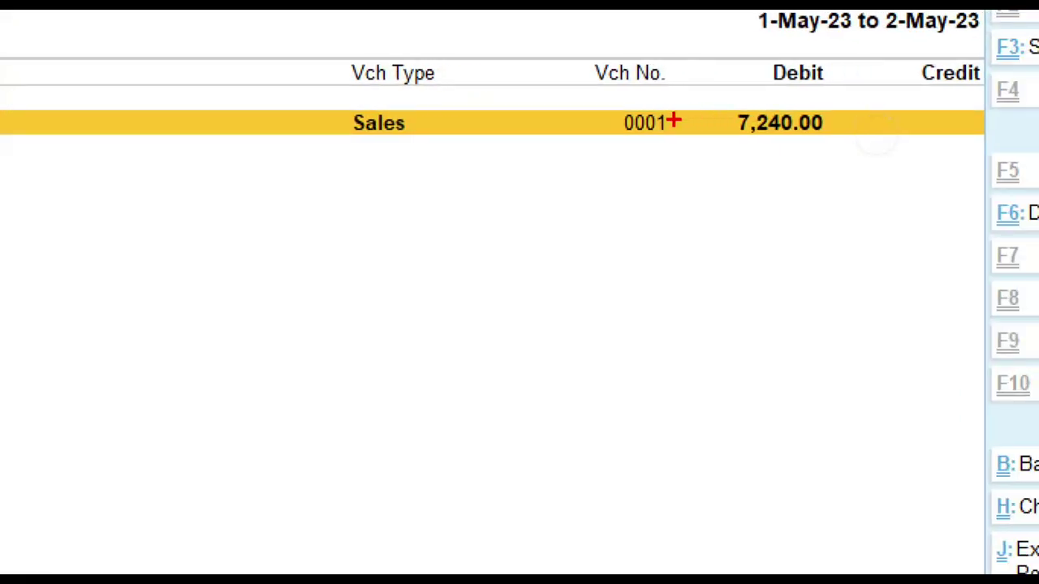
mouse_move(292, 98)
mouse_down()
mouse_move(773, 158)
mouse_move(869, 159)
mouse_up()
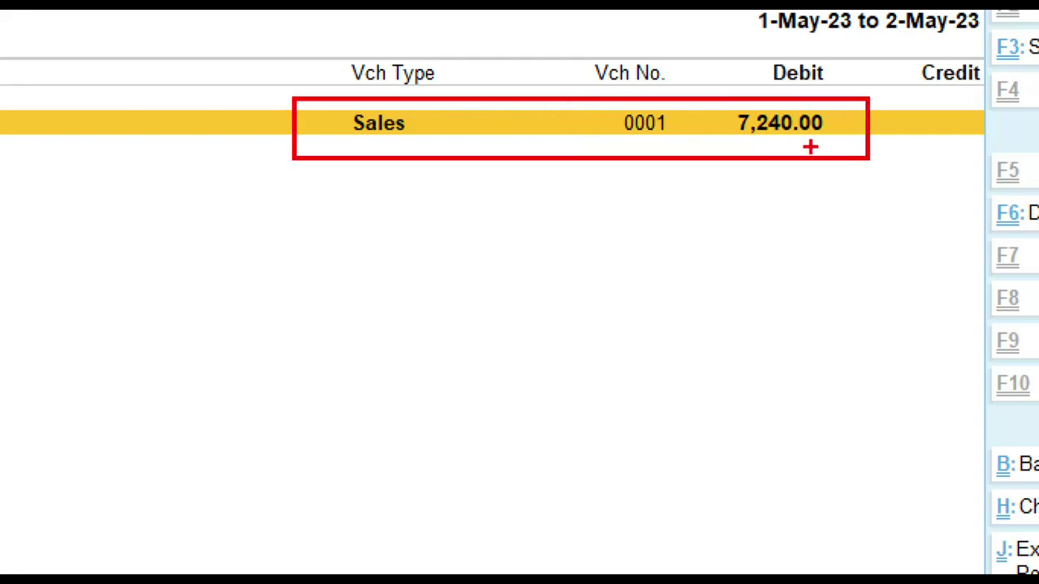
key(Escape)
Step: Review the 7,240.00 invoice in the Accounting Voucher.pdf tab in Edge
click(313, 574)
click(132, 28)
scroll(691, 213, down, 10)
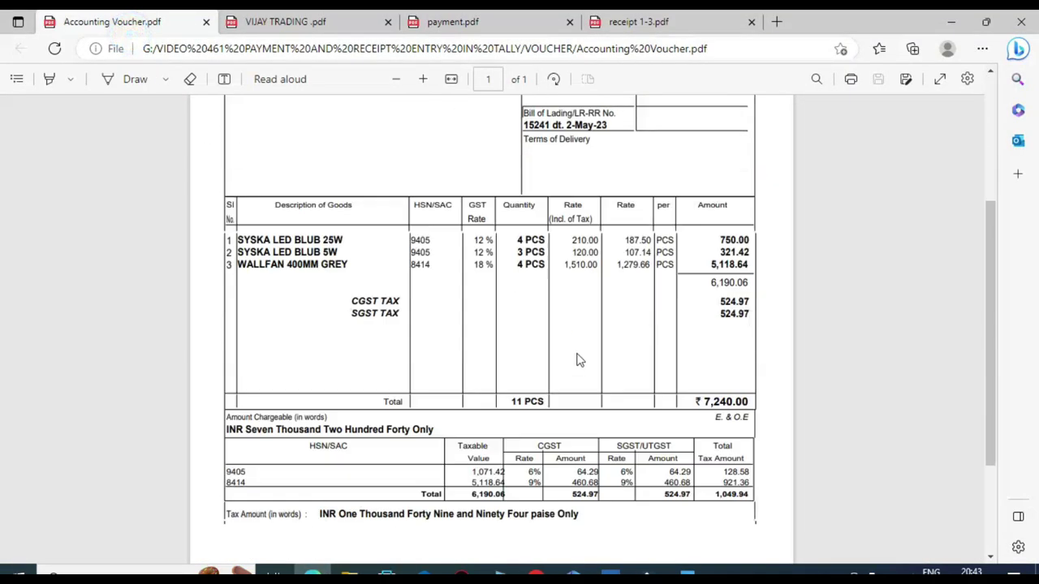
key(ctrl+1)
mouse_move(678, 223)
mouse_down()
mouse_move(700, 240)
mouse_move(766, 256)
mouse_up()
key(Escape)
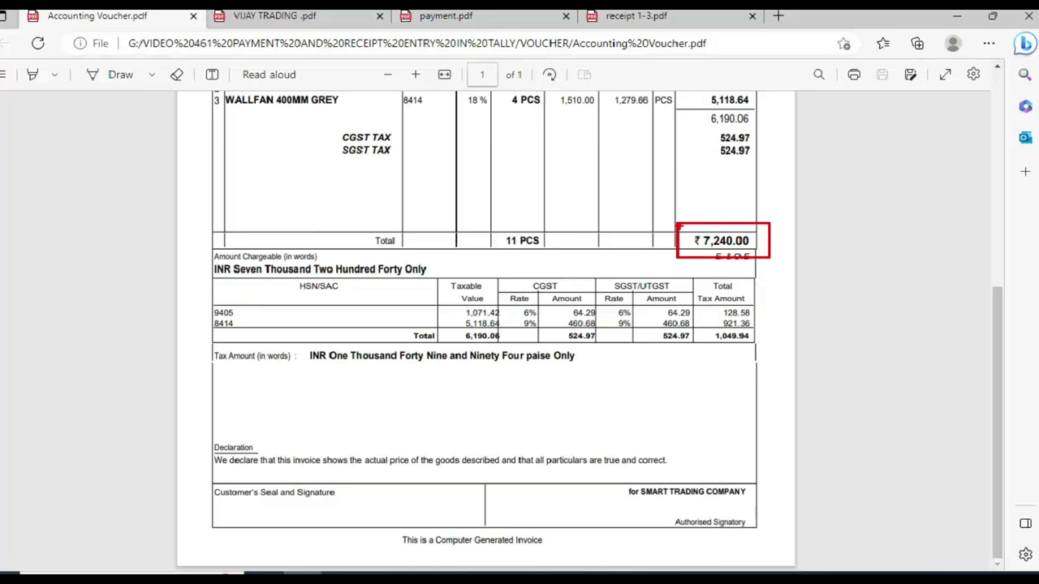
scroll(545, 232, up, 4)
scroll(541, 246, up, 2)
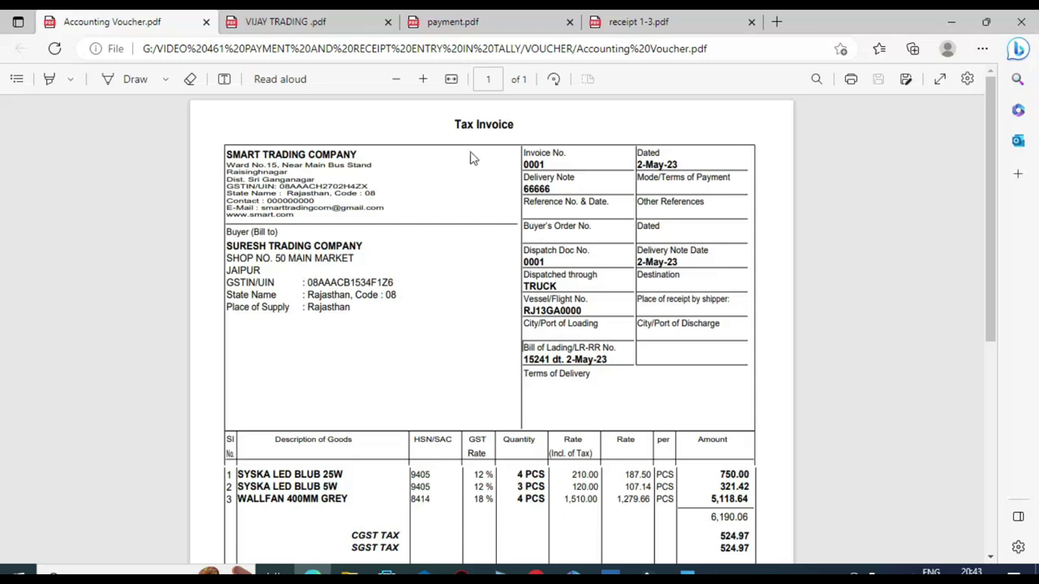
Step: Mark up cash receipt 001 for 1,000.00 from Suresh Trading Company, then return to TallyPrime
click(655, 22)
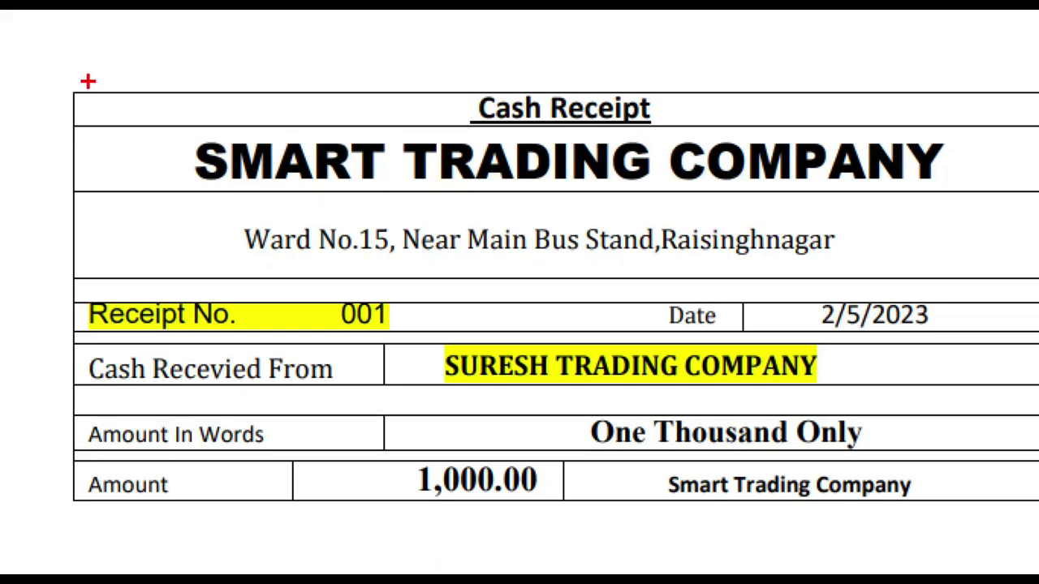
drag(157, 122, 983, 198)
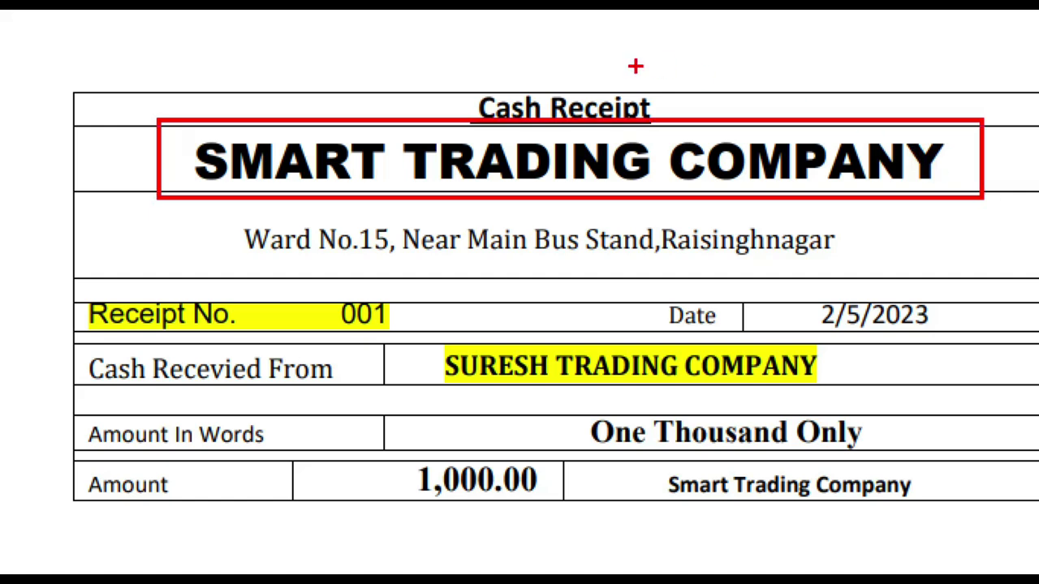
drag(427, 79, 686, 125)
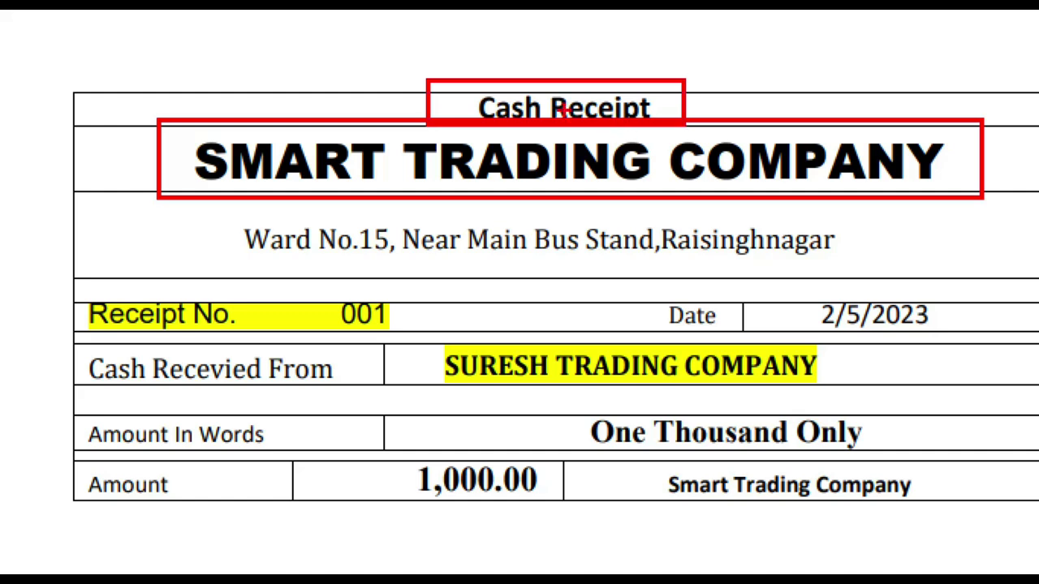
mouse_move(77, 144)
mouse_down()
mouse_move(115, 182)
mouse_move(302, 81)
mouse_up()
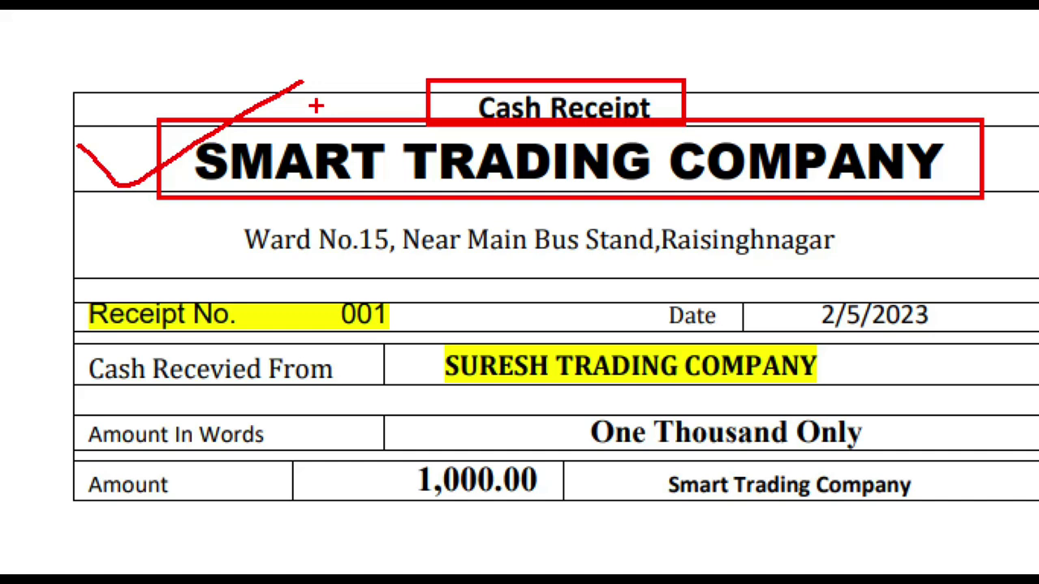
mouse_move(307, 284)
mouse_down()
mouse_move(332, 328)
mouse_move(422, 336)
mouse_move(555, 399)
mouse_move(867, 397)
mouse_up()
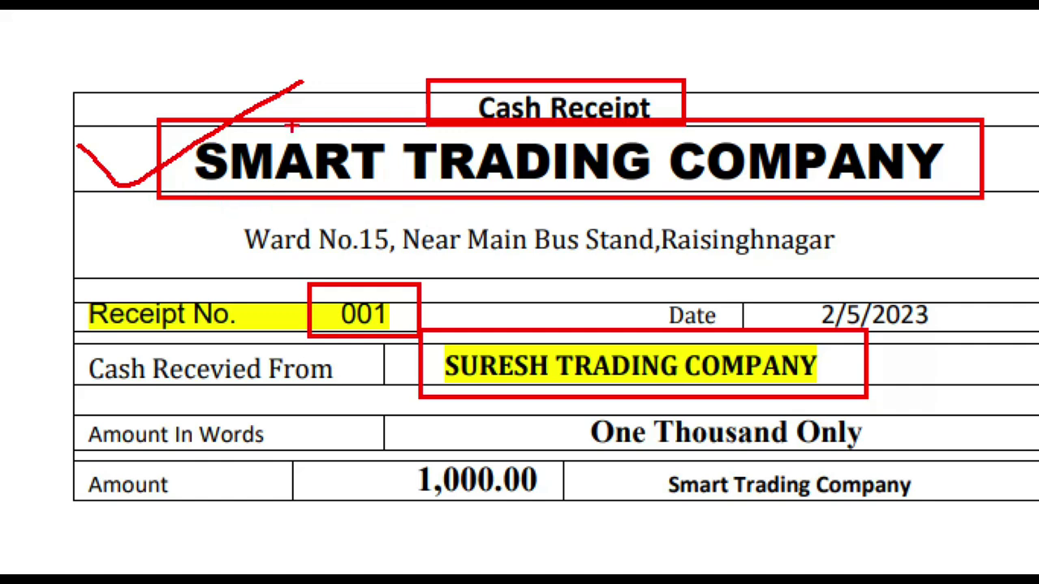
mouse_move(831, 370)
mouse_down()
mouse_move(944, 359)
mouse_move(984, 111)
mouse_move(721, 88)
mouse_move(711, 102)
mouse_move(810, 112)
mouse_up()
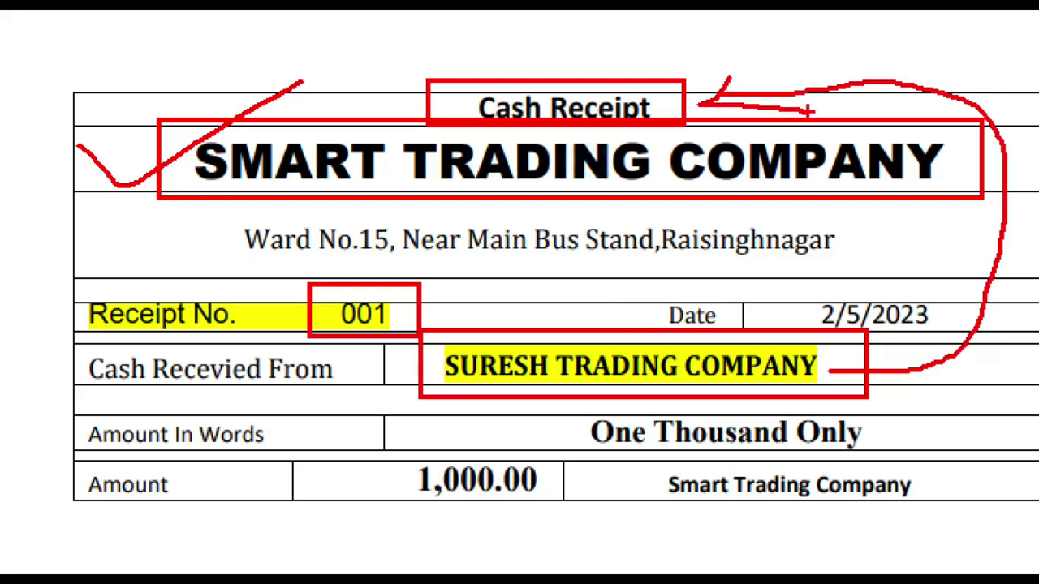
key(Escape)
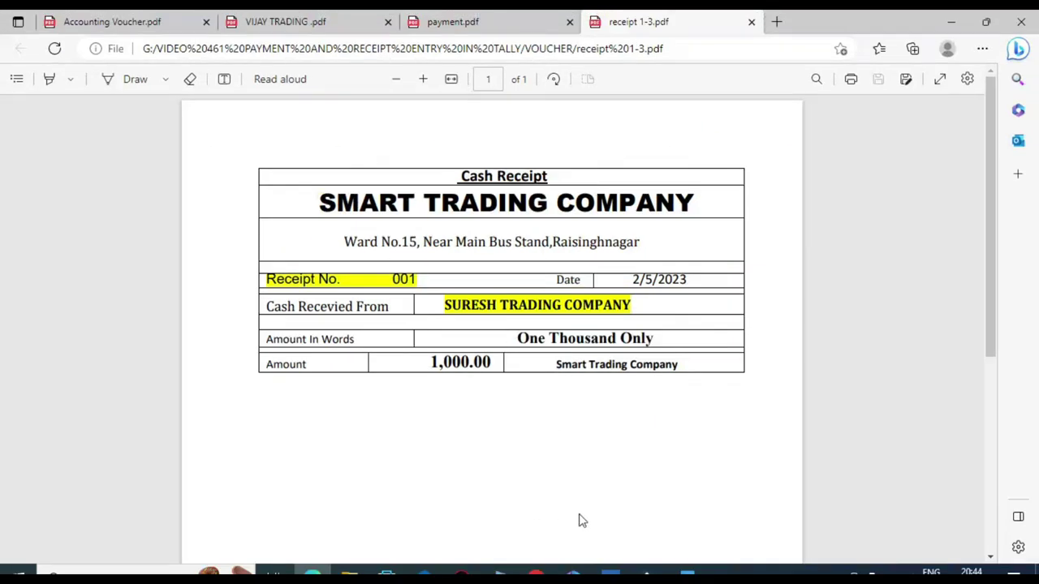
click(611, 572)
key(Escape)
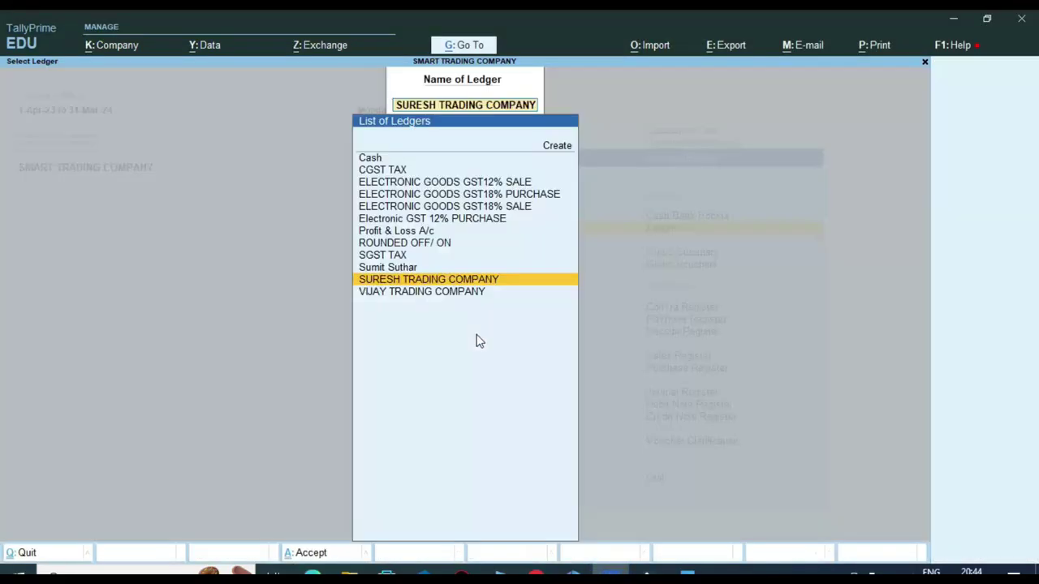
Step: Start a Receipt voucher and accept voucher number 001
key(Escape)
key(Escape)
key(Escape)
key(Up)
key(Up)
key(Up)
key(Up)
key(Up)
key(Return)
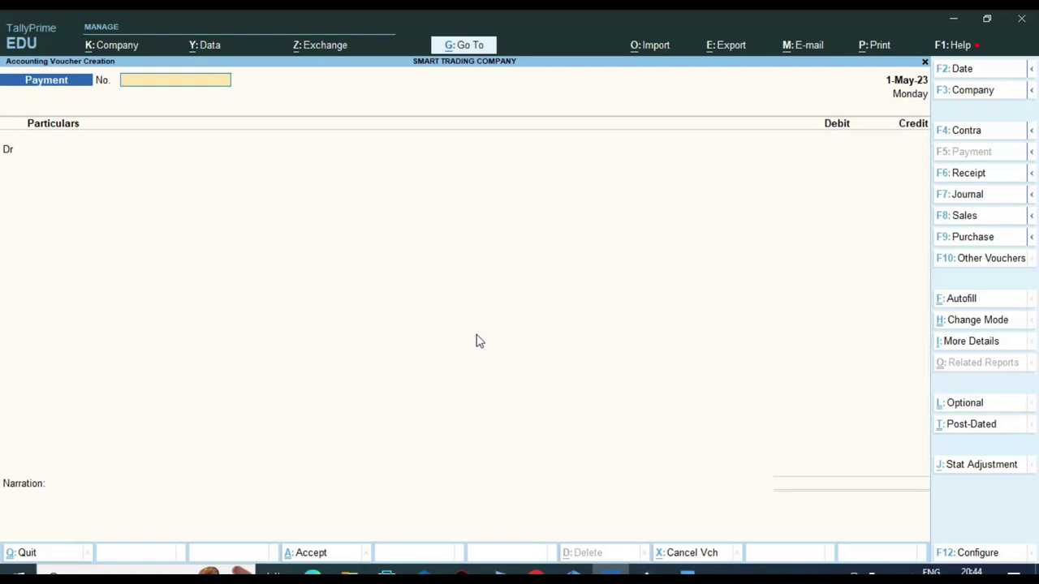
click(974, 181)
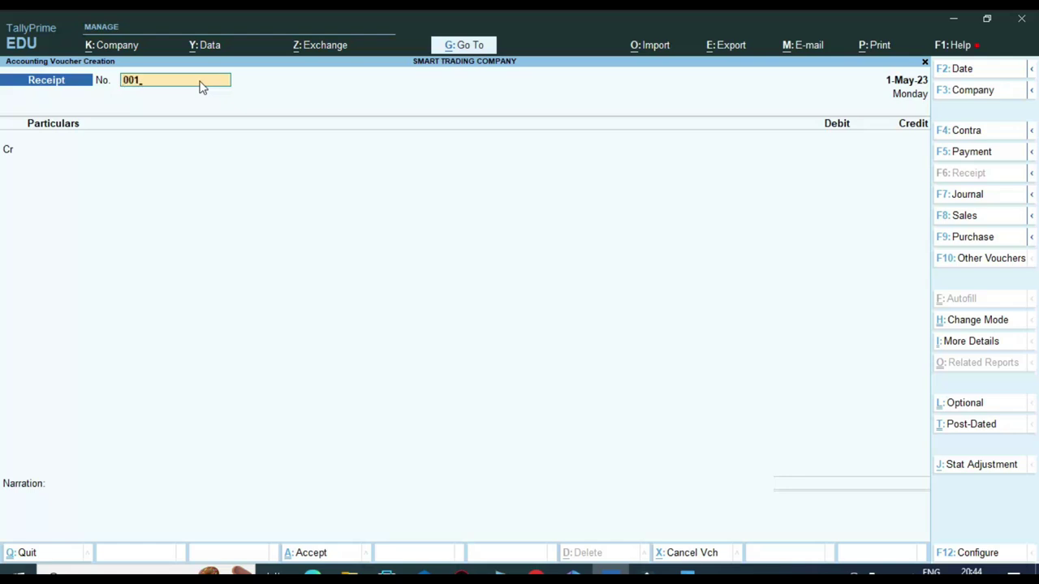
key(Return)
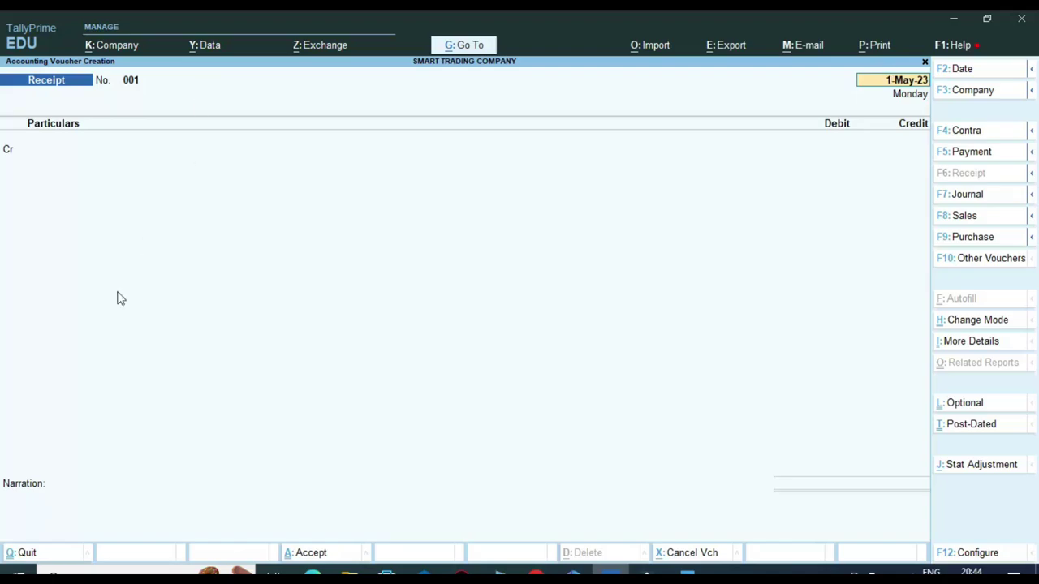
Step: Check the receipt date in the PDF and set the voucher date to 2-May-23
click(311, 573)
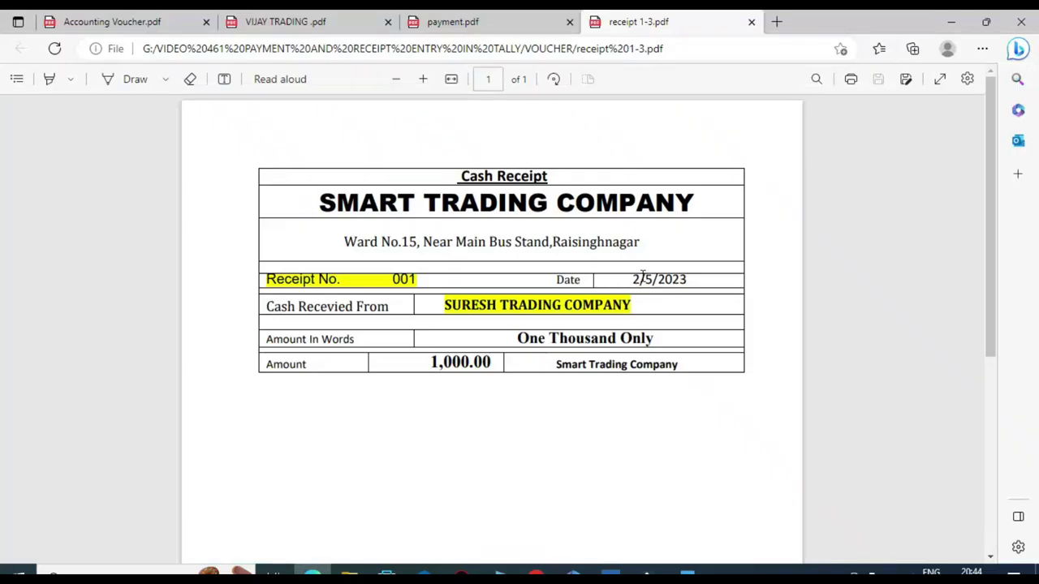
drag(625, 279, 705, 280)
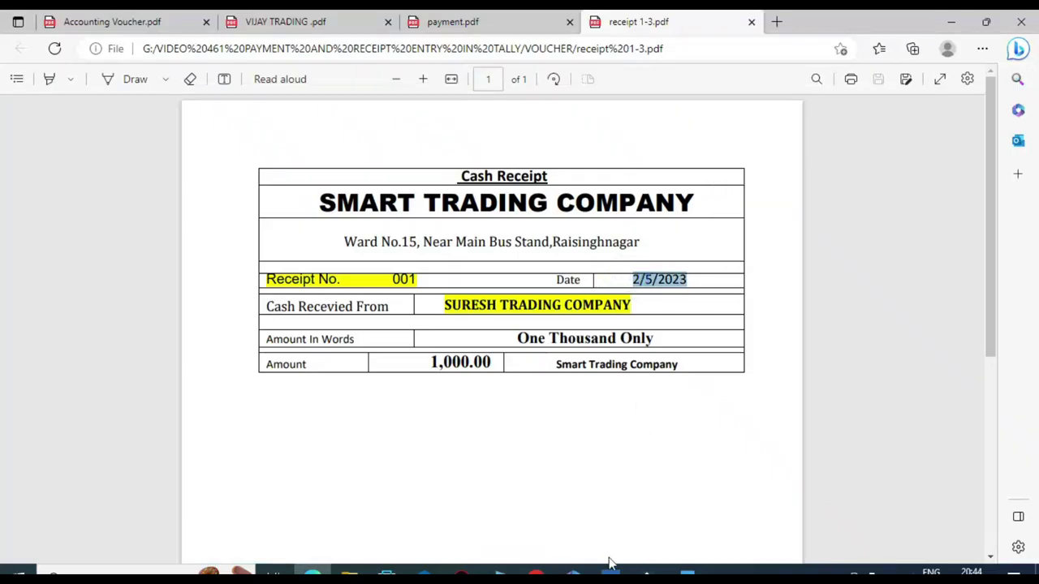
click(612, 570)
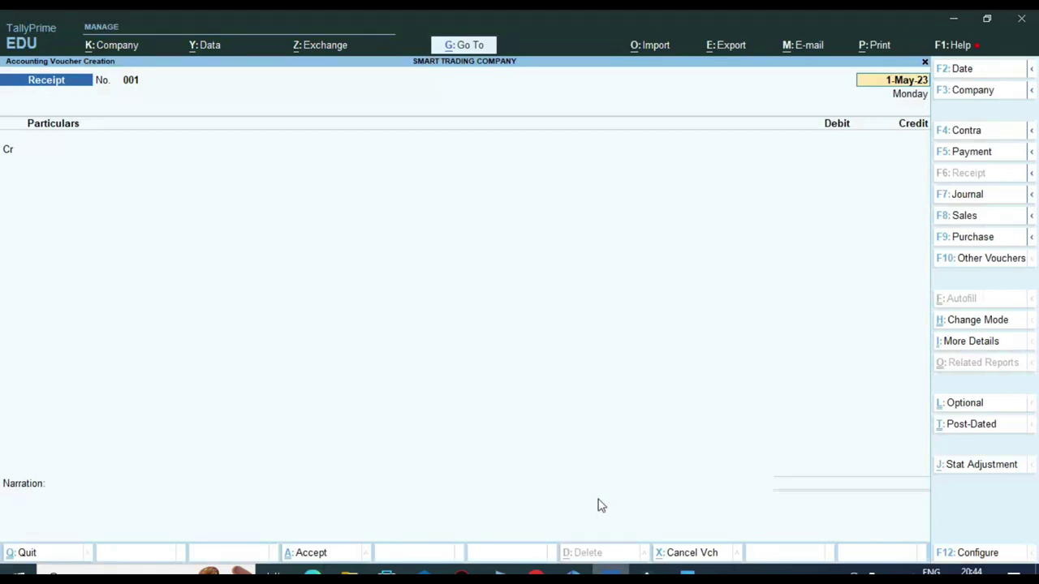
key(F2)
text(2.5)
key(Return)
key(Return)
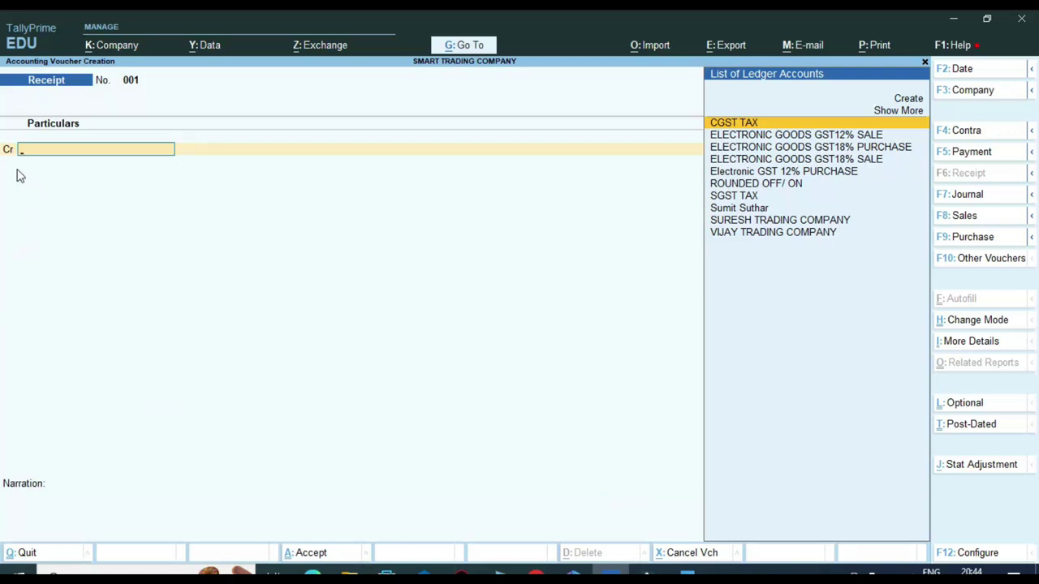
Step: Credit SURESH TRADING COMPANY 1,000.00 via Agst Ref against pending bill 0001
text(SU)
key(Down)
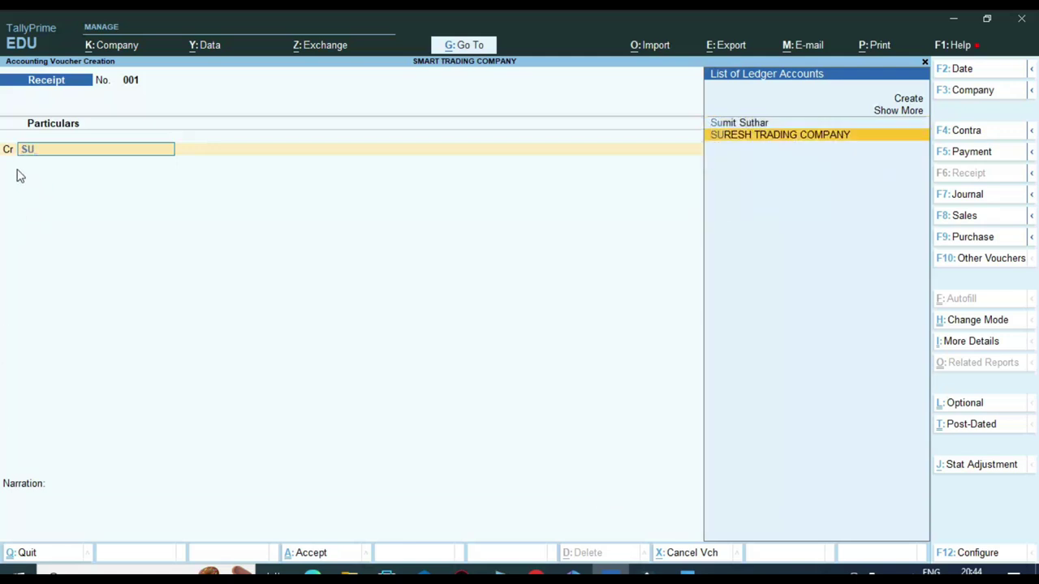
key(Return)
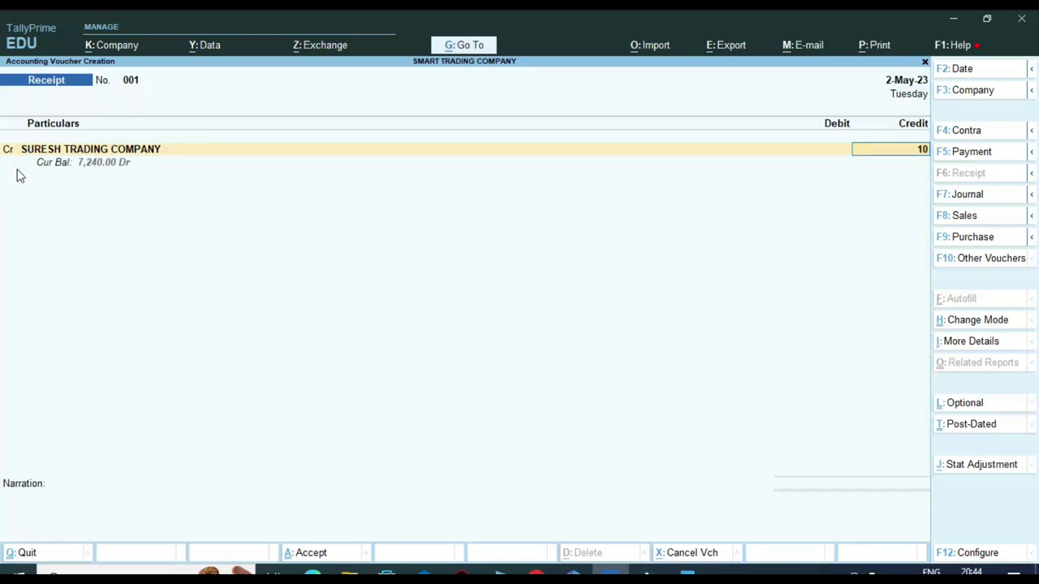
text(1000)
key(Return)
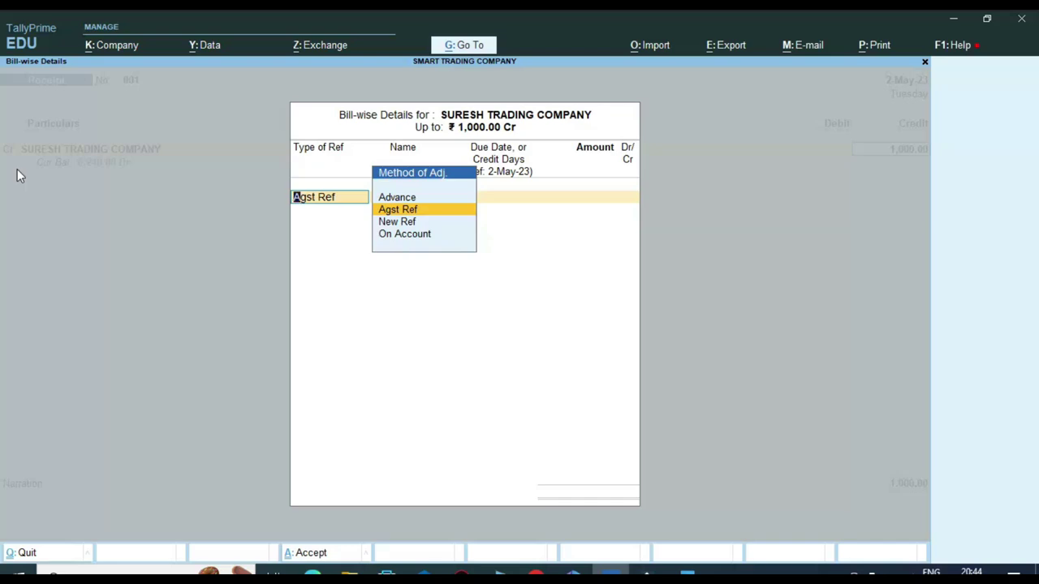
key(Return)
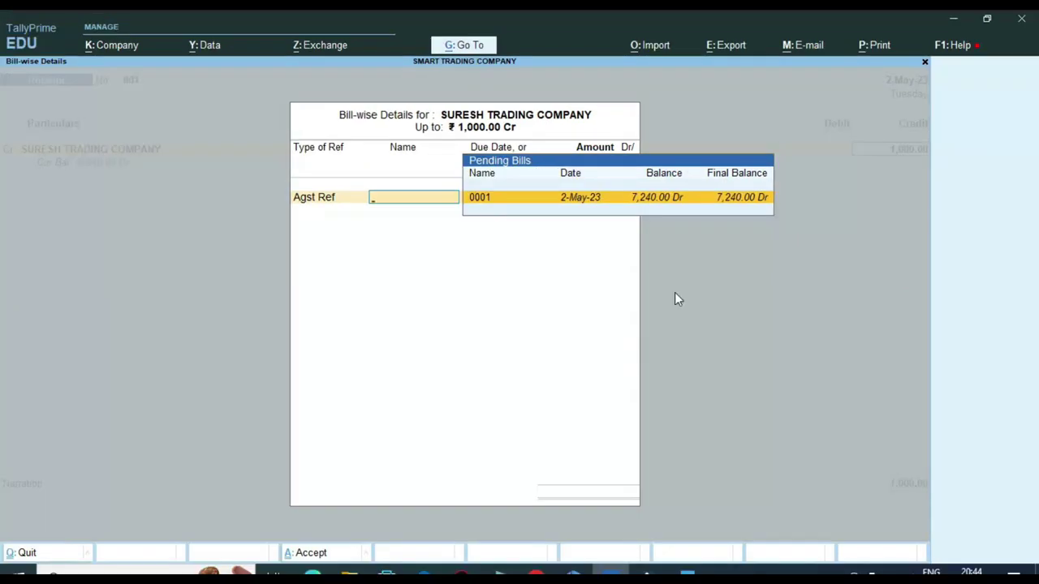
key(Return)
key(Return)
key(Return)
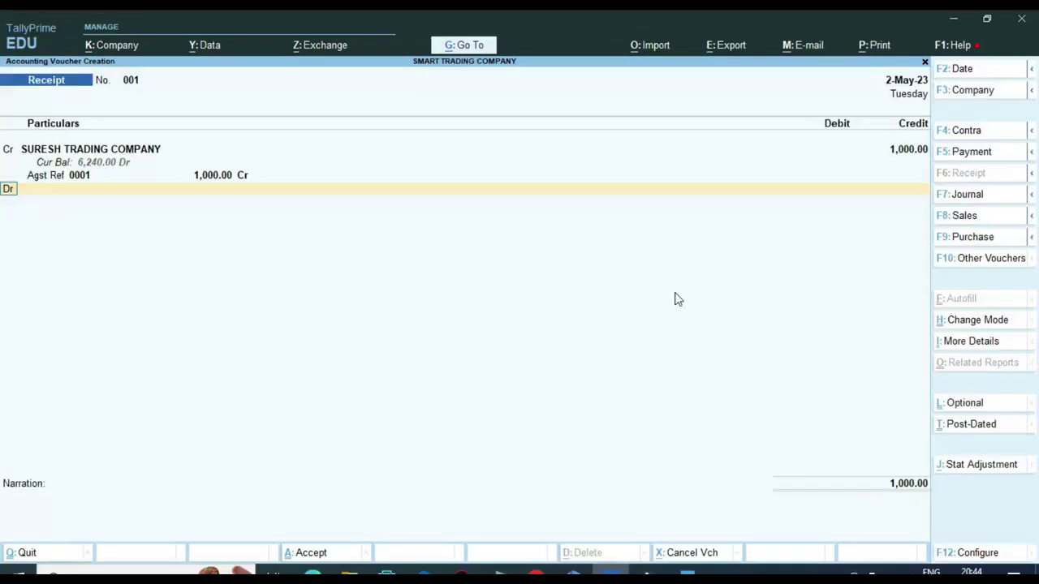
key(Return)
Step: Debit Cash 1,000.00, skip narration, save receipt 001 and return to the Gateway of Tally
text(C)
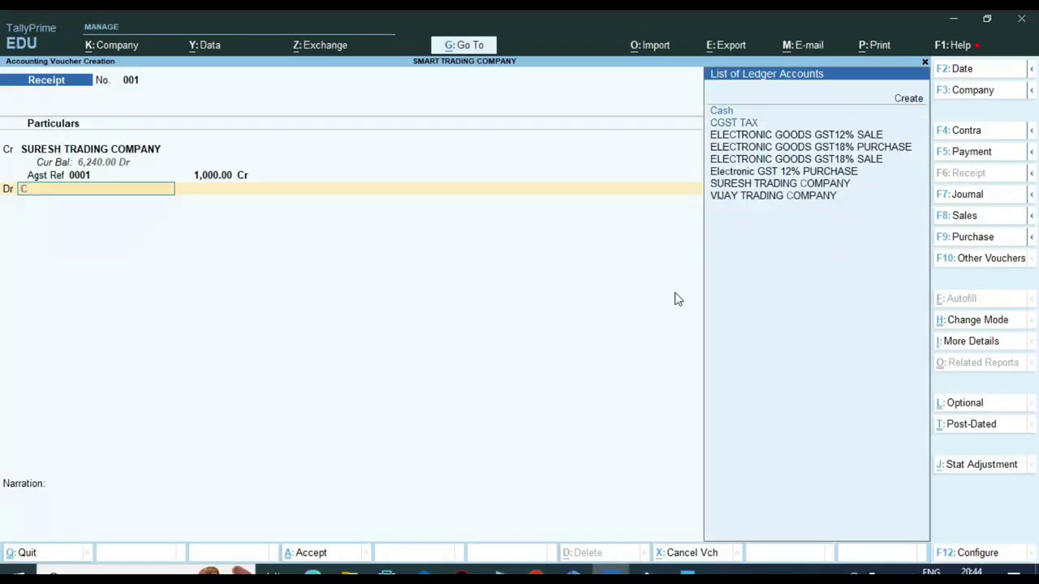
text(AS)
key(Return)
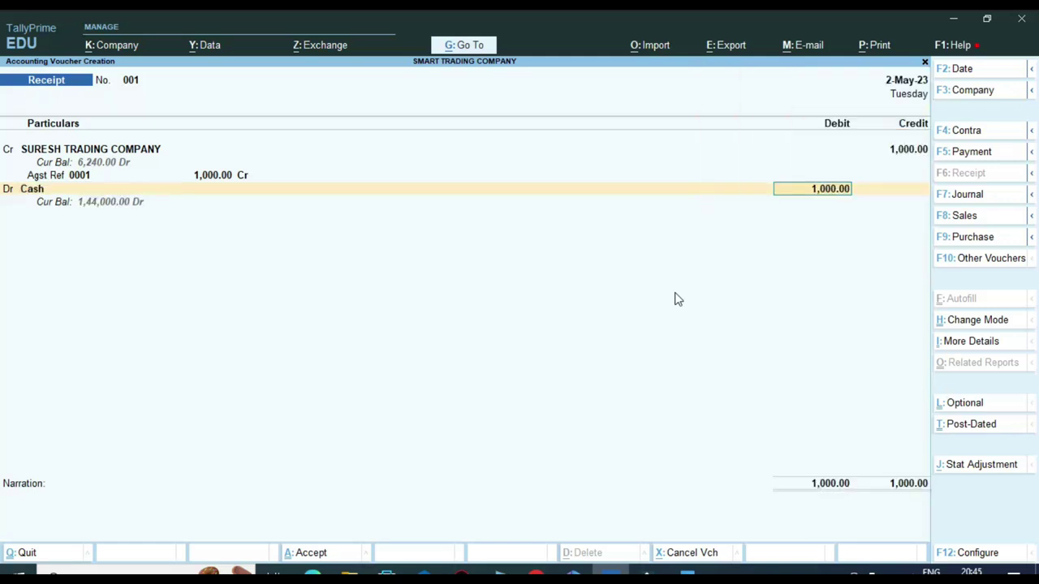
key(Return)
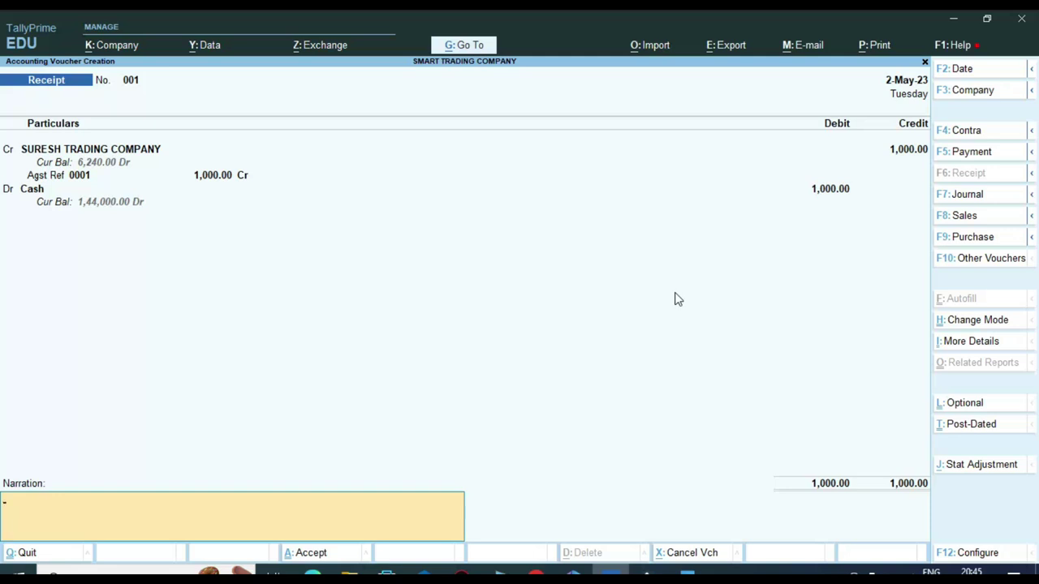
key(Return)
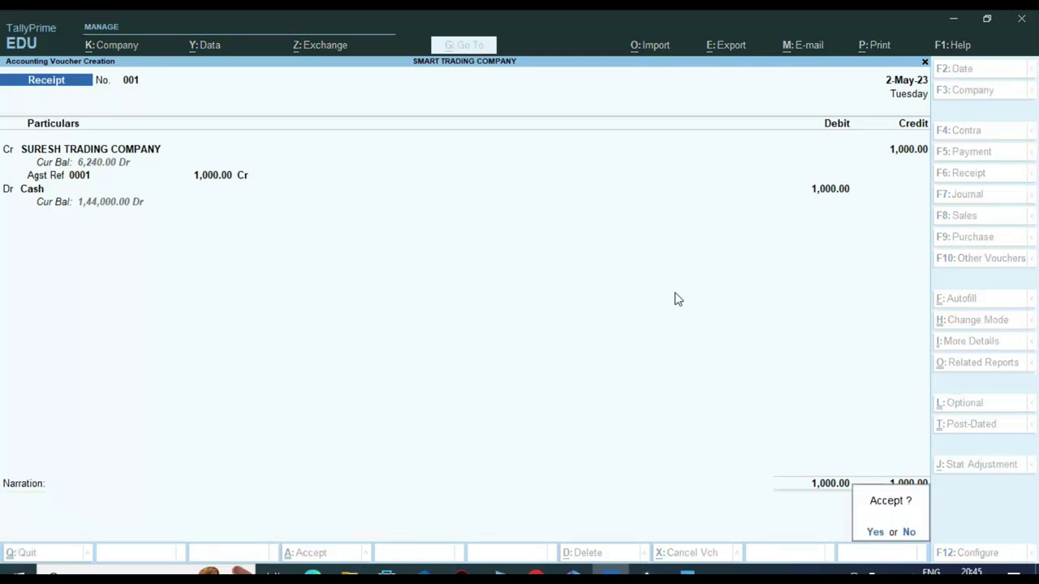
key(y)
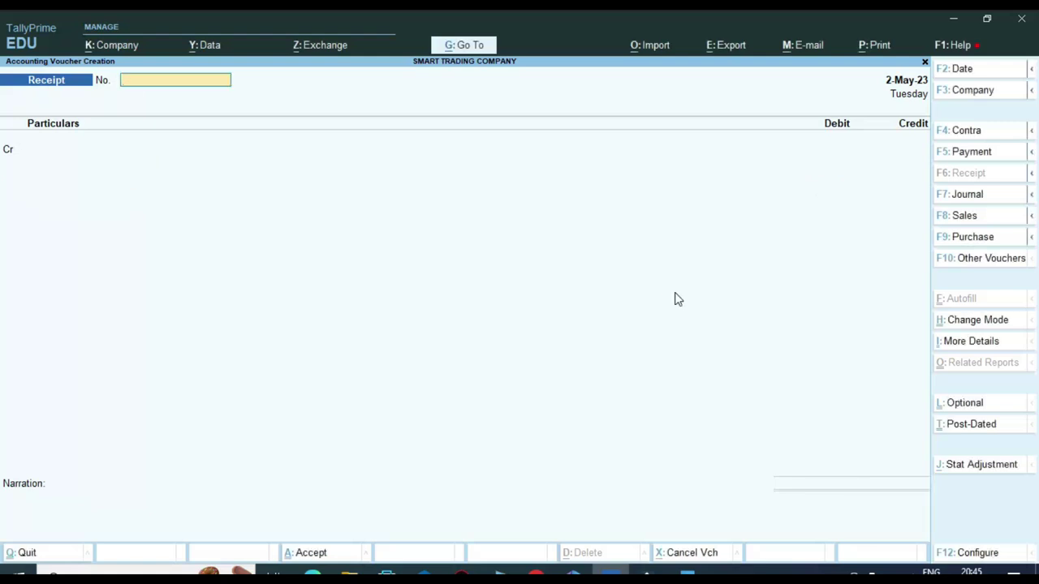
key(Escape)
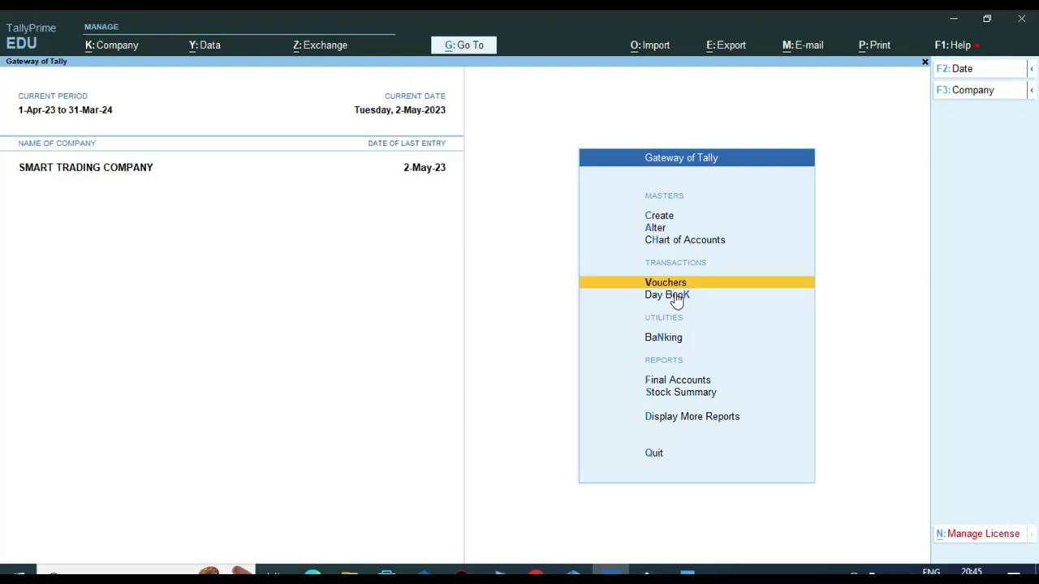
Step: Open the Account Books Ledger report for VIJAY TRADING COMPANY
key(Down)
key(Down)
key(Down)
key(Down)
key(Down)
key(Return)
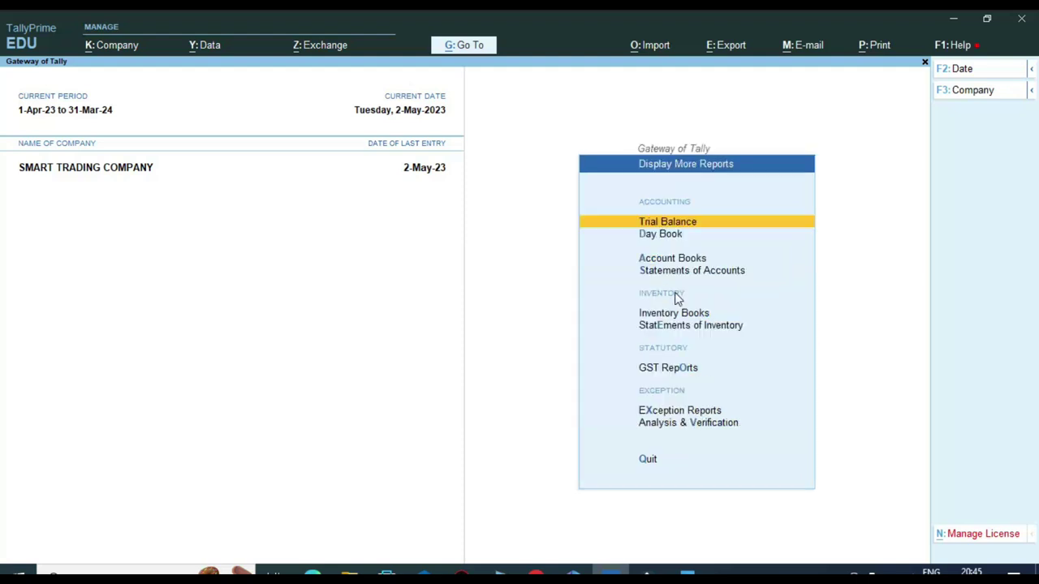
key(Down)
key(Down)
key(Down)
key(Up)
key(Return)
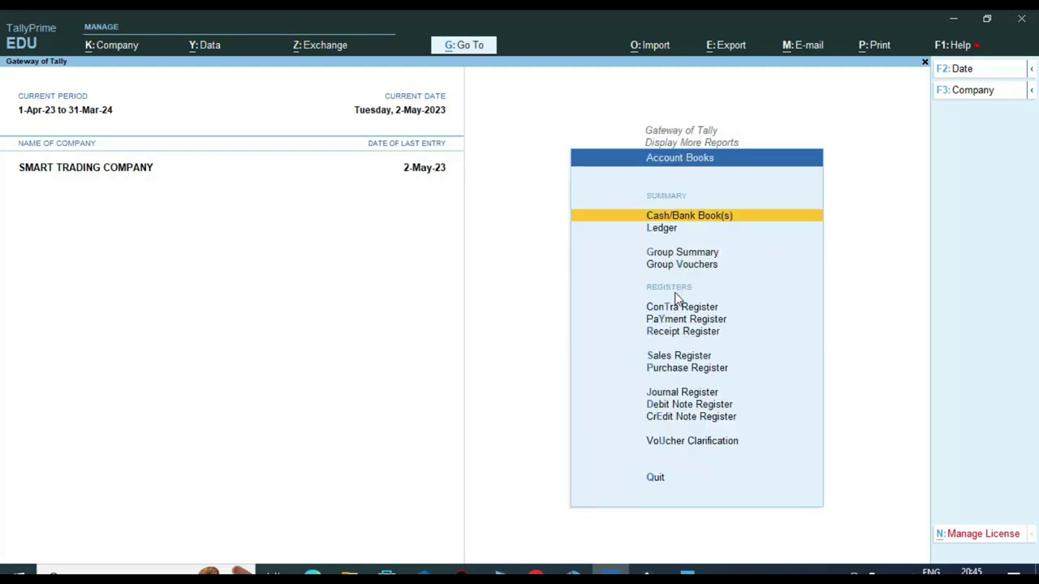
key(Down)
key(Return)
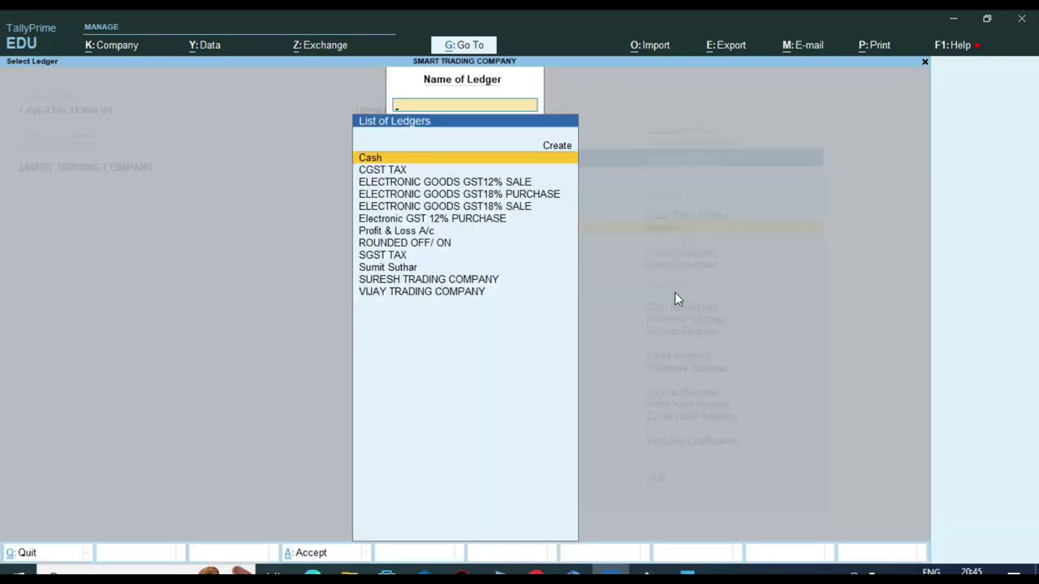
text(VIJA)
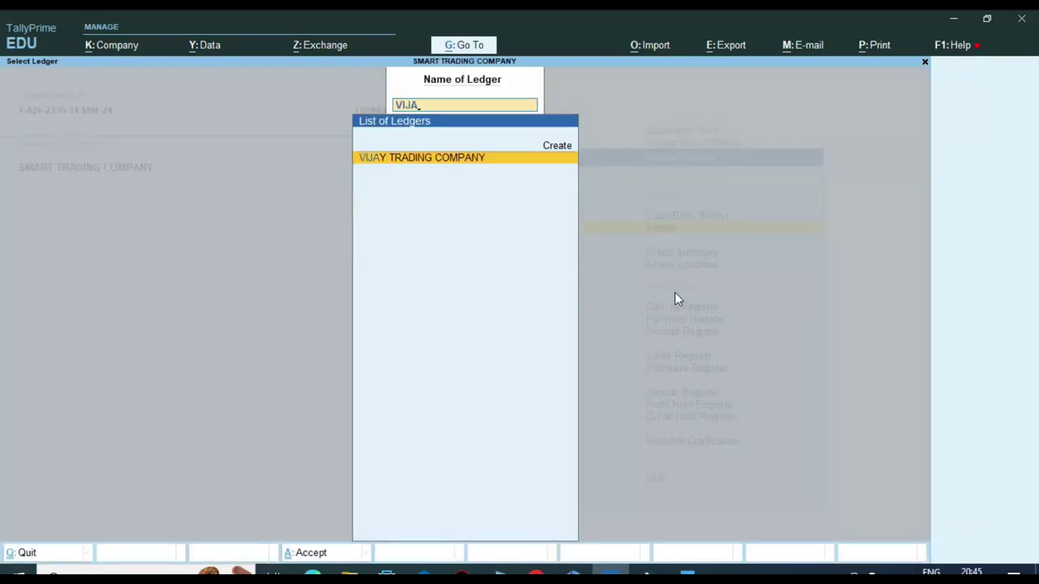
key(Return)
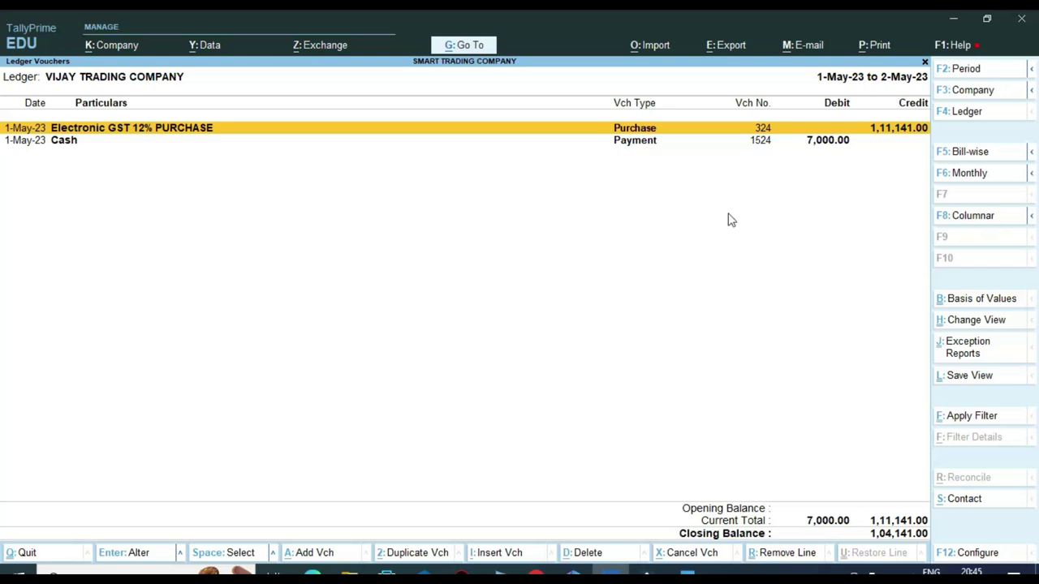
Step: Review the 7,000.00 payment and 1,04,141.00 closing balance, then return to the ledger list
key(ctrl)
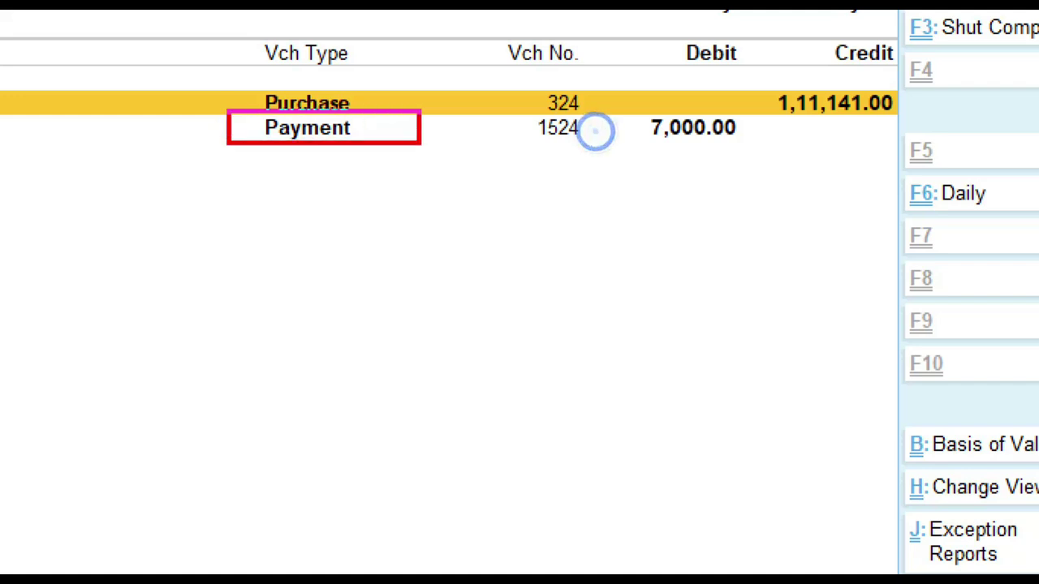
mouse_move(613, 19)
mouse_down()
mouse_move(715, 144)
mouse_move(760, 177)
mouse_up()
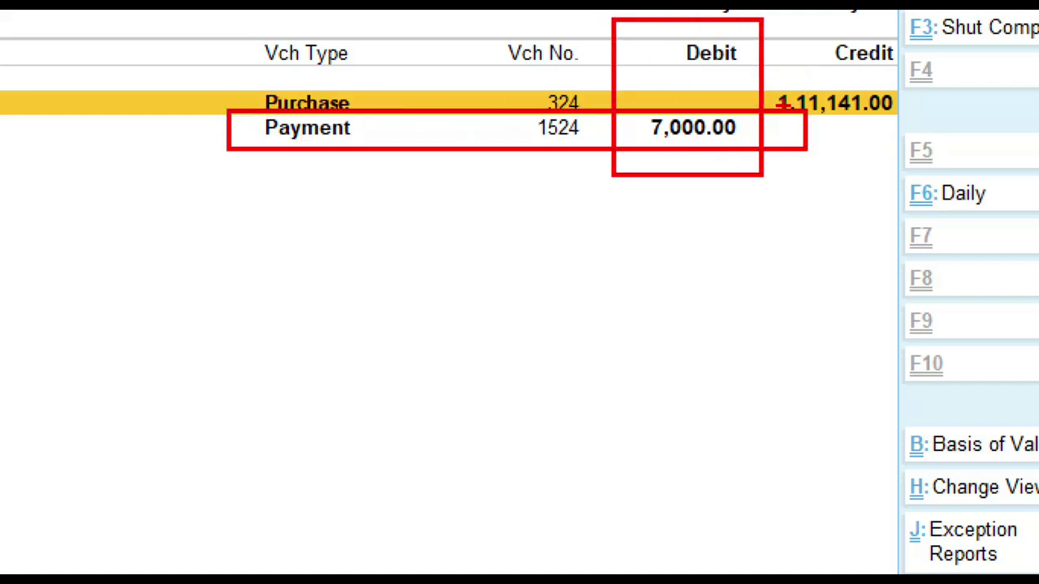
mouse_move(771, 17)
mouse_down()
mouse_move(812, 128)
mouse_move(906, 127)
mouse_up()
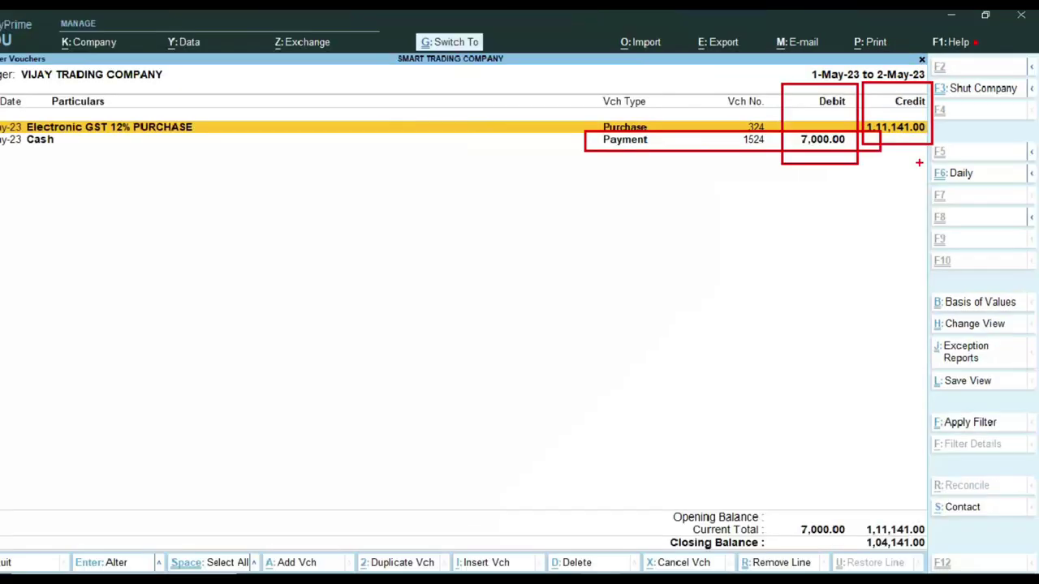
key(Escape)
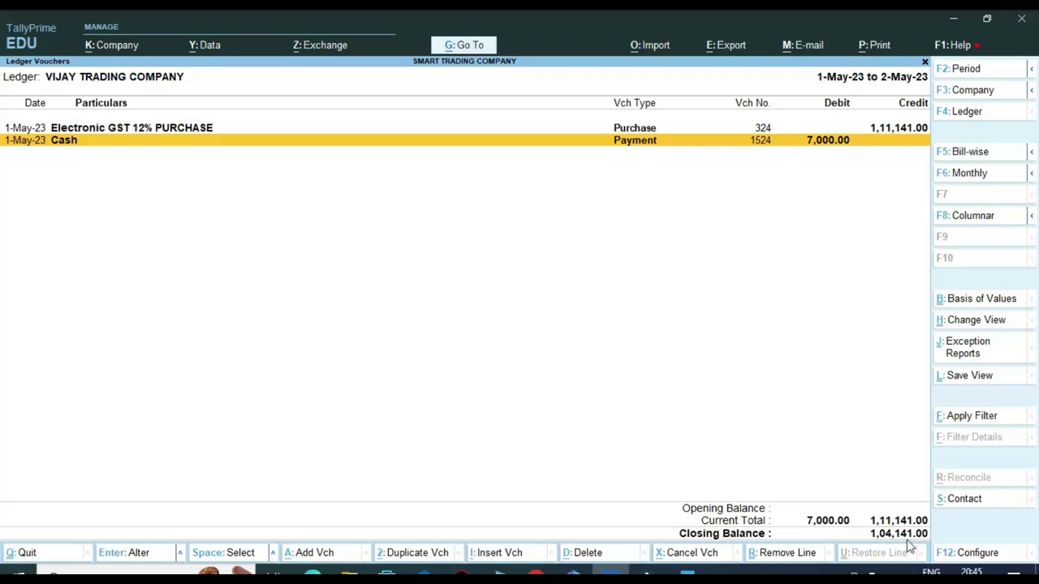
mouse_move(813, 477)
mouse_down()
mouse_move(849, 503)
mouse_move(966, 517)
mouse_up()
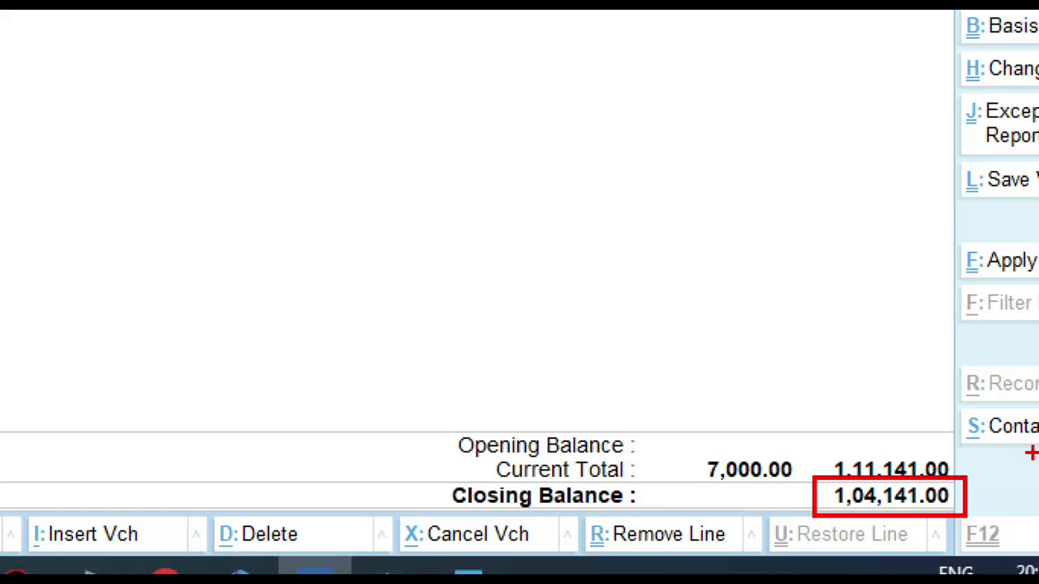
key(Escape)
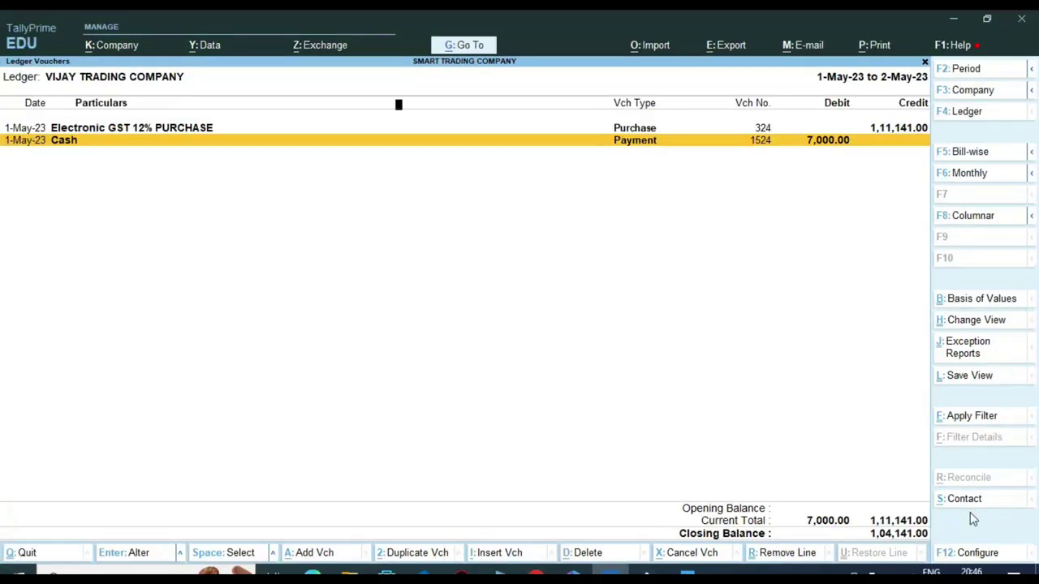
key(Escape)
key(Up)
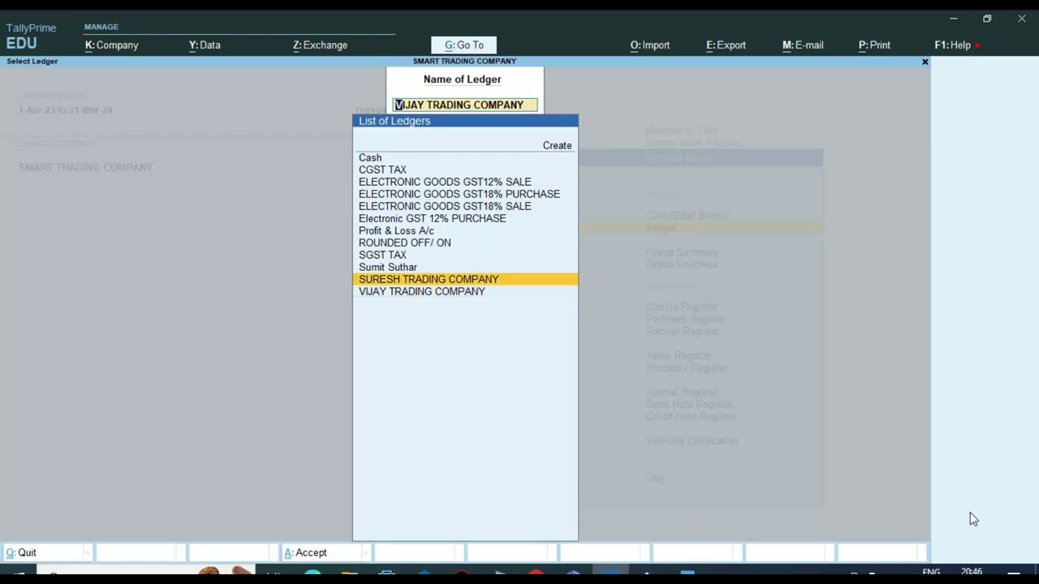
Step: Open SURESH TRADING COMPANY's ledger vouchers, reviewing the 1,000.00 receipt and 6,240.00 closing balance
key(Return)
key(ctrl)
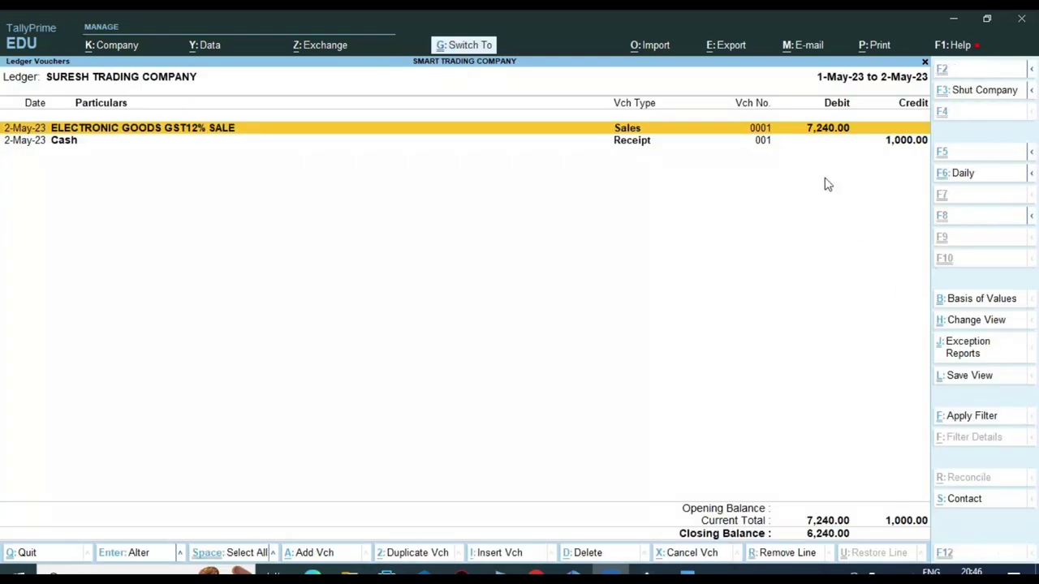
mouse_move(700, 69)
mouse_down()
mouse_move(791, 116)
mouse_move(884, 114)
mouse_move(992, 143)
mouse_up()
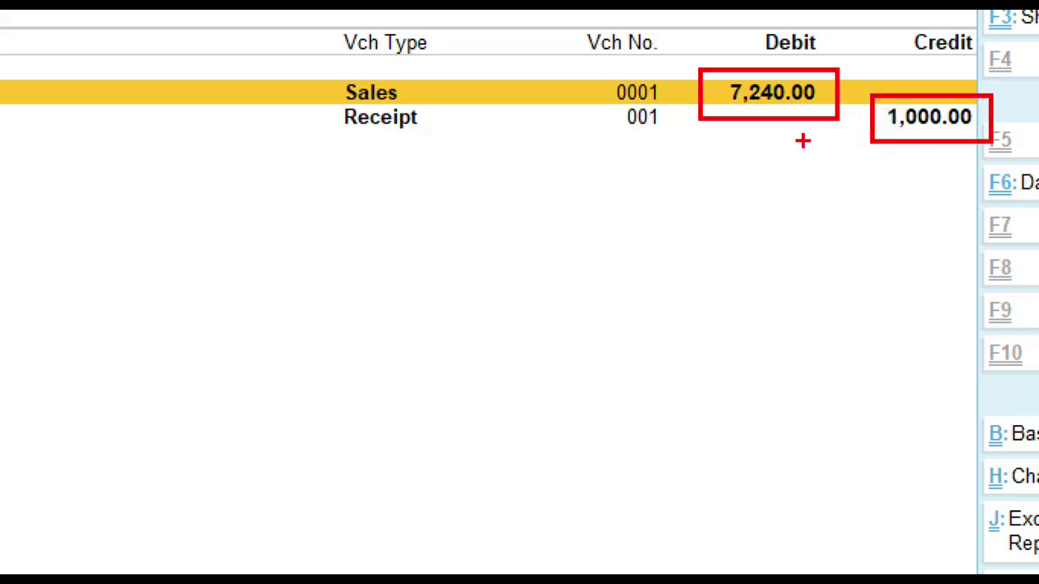
drag(284, 91, 355, 130)
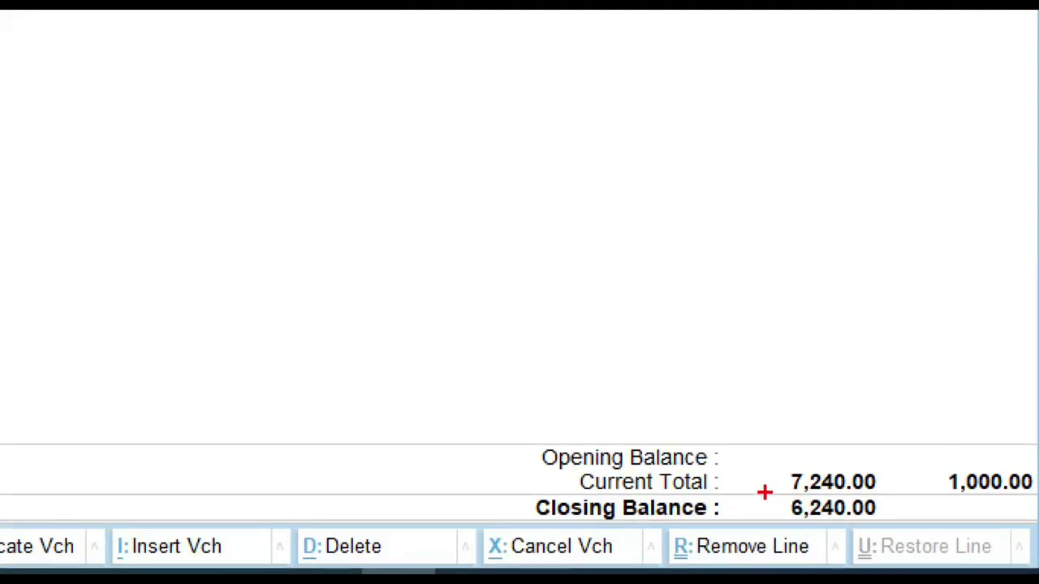
drag(765, 492, 921, 532)
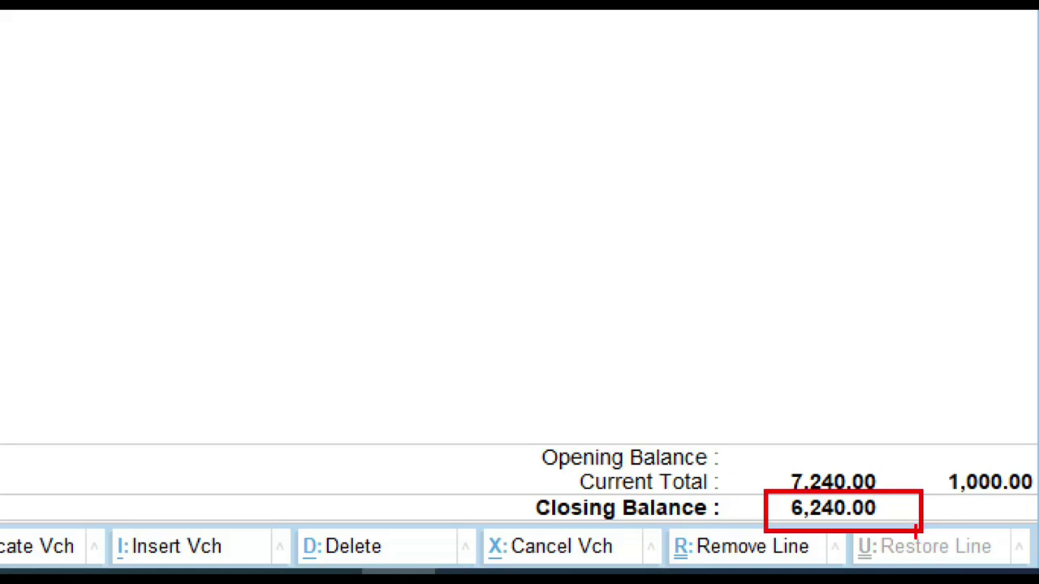